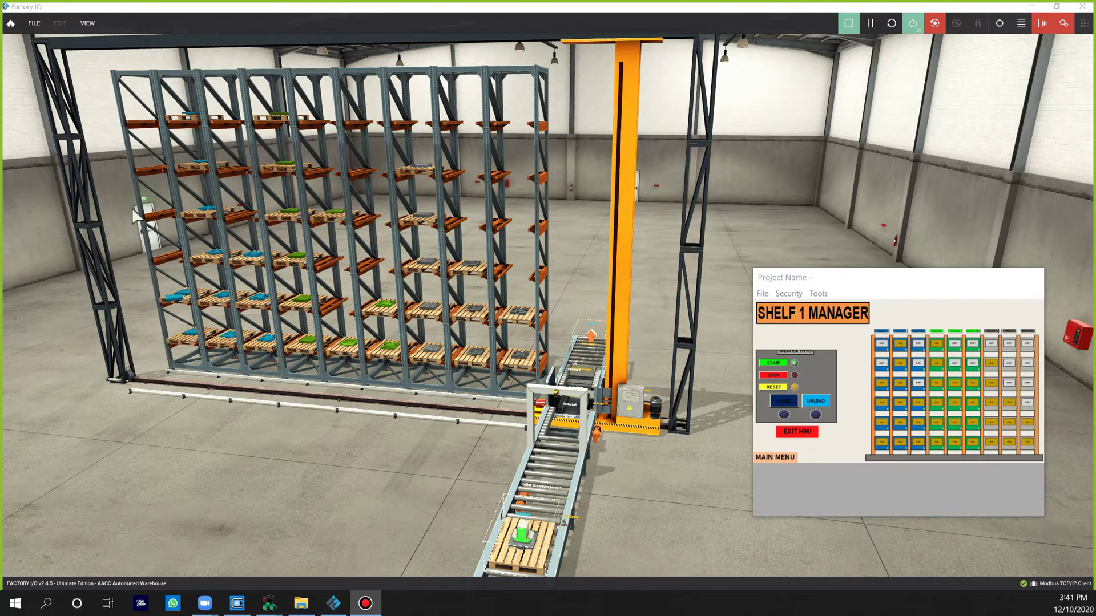
# Look over the warehouse scene, switch to CLICK Programming Software to examine the Main Program ladder, and return to Factory IO.
pyautogui.moveTo(573, 245); pyautogui.dragTo(593, 222, button='middle')
pyautogui.moveTo(596, 230); pyautogui.dragTo(574, 227, button='right')
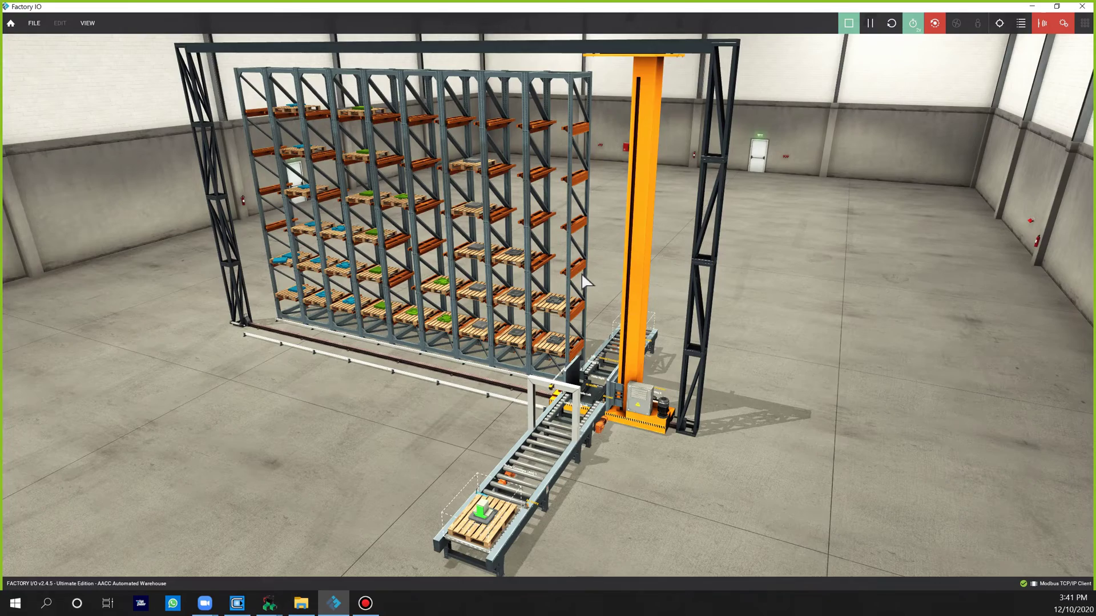
pyautogui.moveTo(434, 291)
pyautogui.mouseDown(button='right')
pyautogui.moveTo(501, 308)
pyautogui.moveTo(444, 290)
pyautogui.moveTo(428, 298)
pyautogui.mouseUp(button='right')
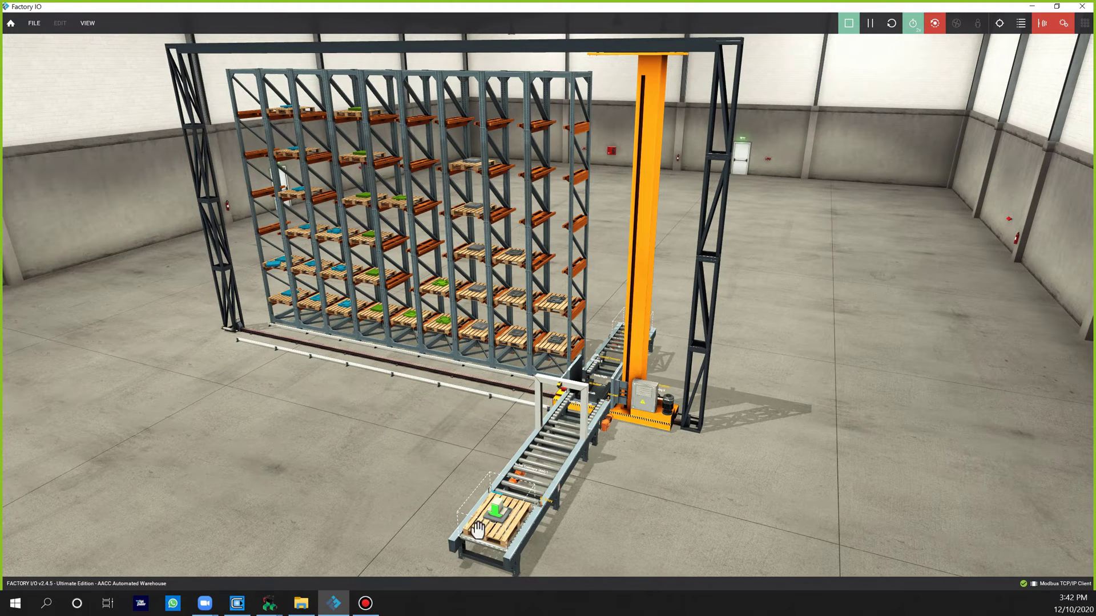
pyautogui.click(237, 604)
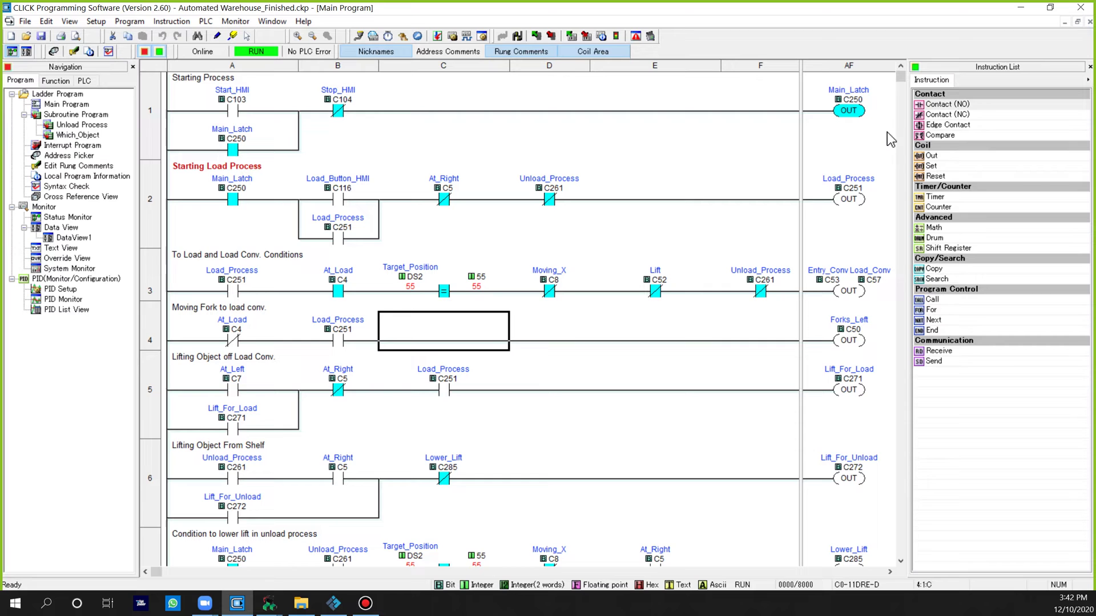
pyautogui.moveTo(900, 79)
pyautogui.mouseDown()
pyautogui.moveTo(885, 385)
pyautogui.moveTo(922, 516)
pyautogui.moveTo(891, 73)
pyautogui.mouseUp()
pyautogui.click(1020, 8)
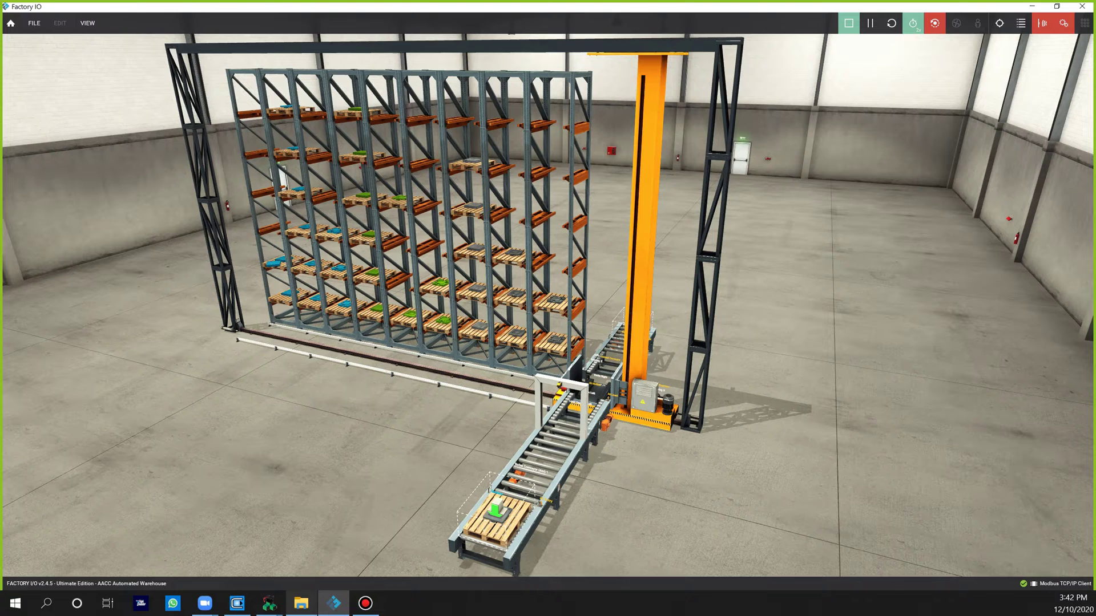
# Bring up the Shelf 1 Manager HMI, enlarge it to examine the operator station, and shrink it to fit beside the rack.
pyautogui.moveTo(269, 603)
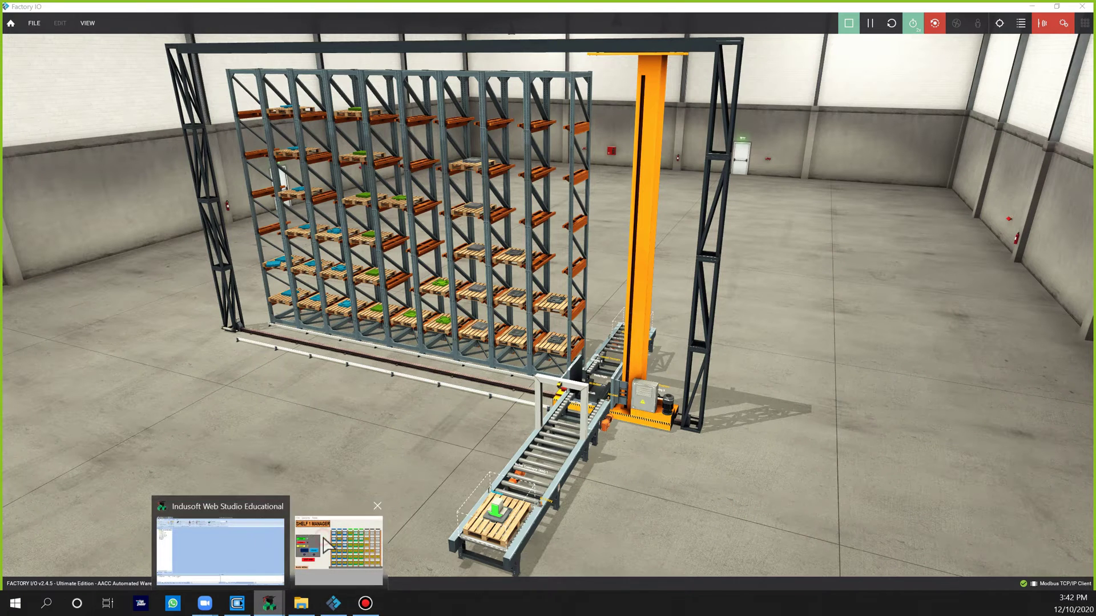
pyautogui.click(339, 545)
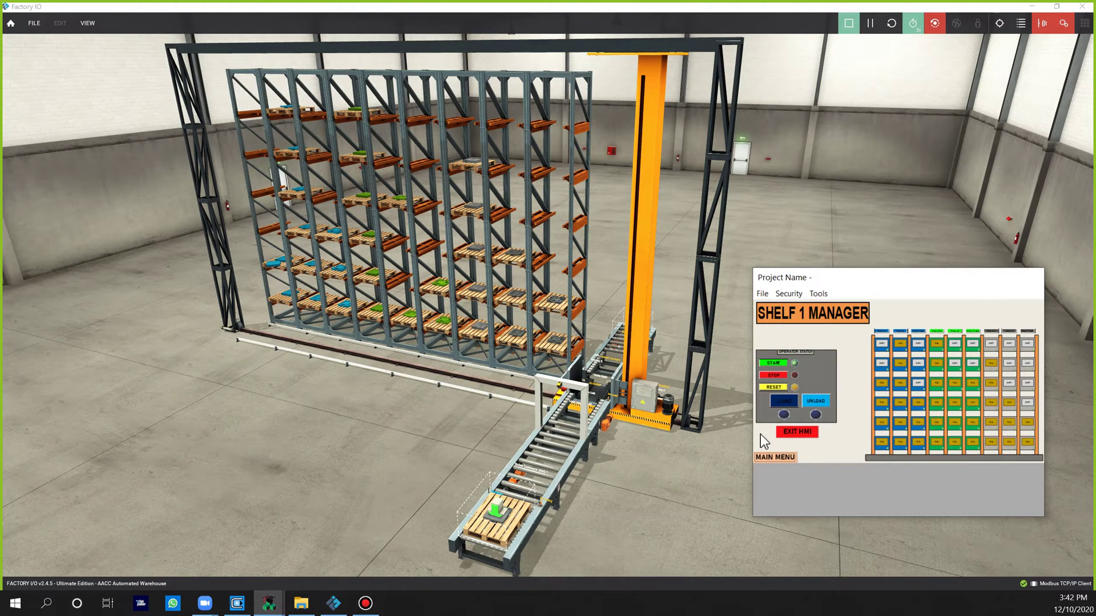
pyautogui.moveTo(844, 278); pyautogui.dragTo(274, 63)
pyautogui.moveTo(473, 303); pyautogui.dragTo(906, 543)
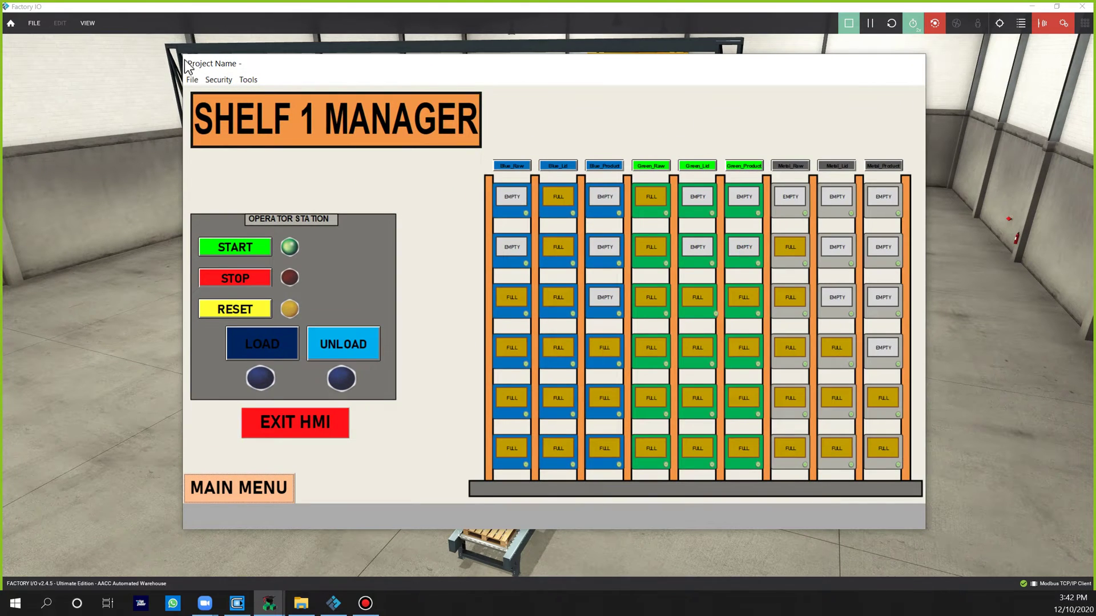
pyautogui.moveTo(184, 56); pyautogui.dragTo(803, 271)
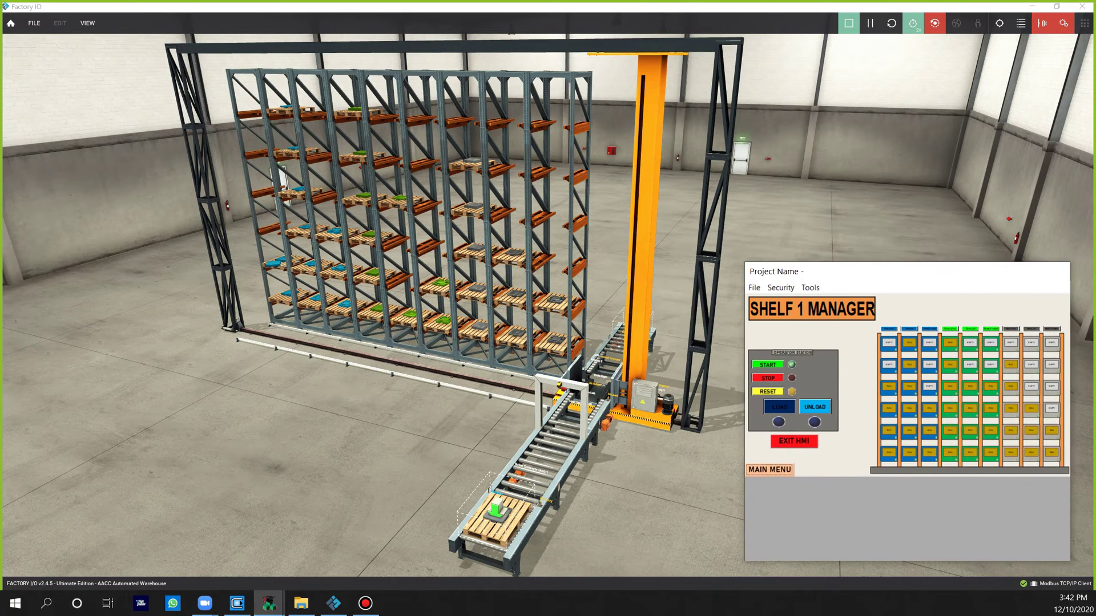
pyautogui.moveTo(929, 561)
pyautogui.mouseDown()
pyautogui.moveTo(927, 460)
pyautogui.moveTo(931, 493)
pyautogui.mouseUp()
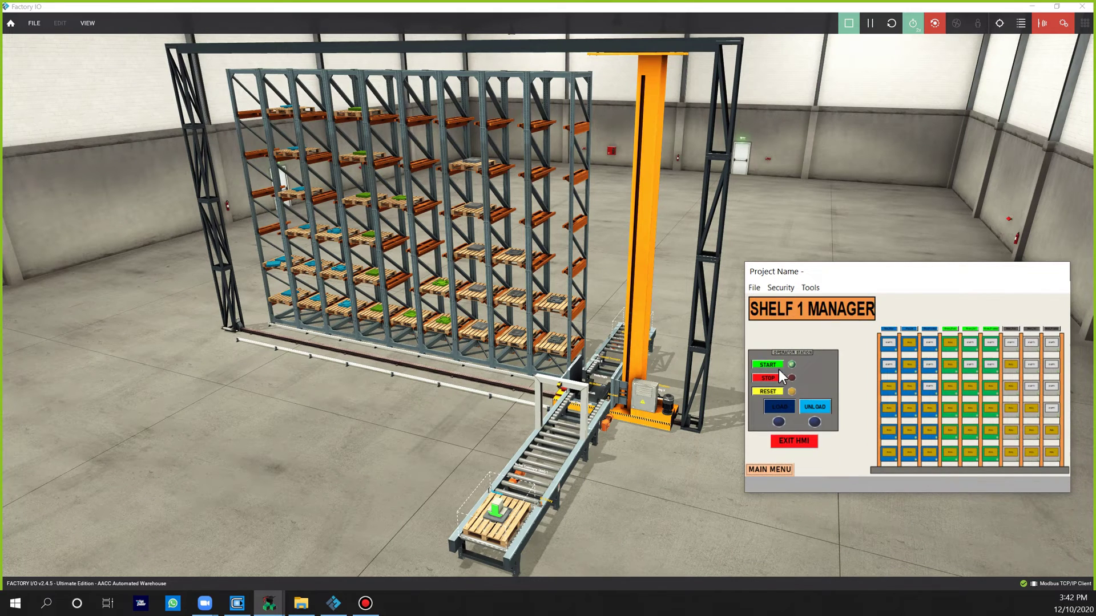
# Start the operator station and load the waiting pallet into the Metal_Lid column of Shelf 1.
pyautogui.click(777, 365)
pyautogui.click(779, 404)
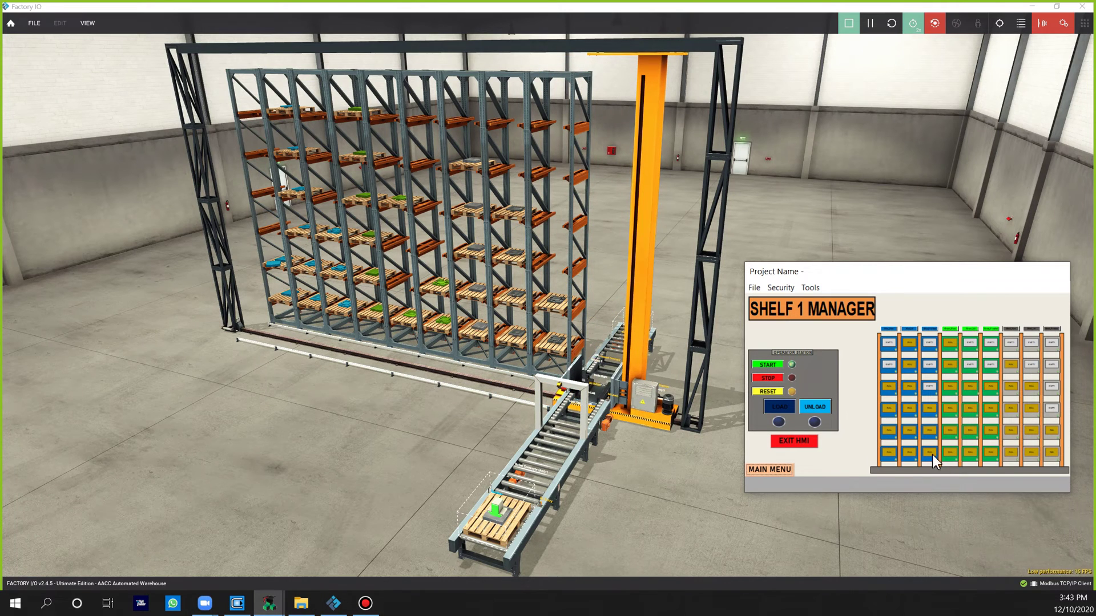
pyautogui.click(365, 603)
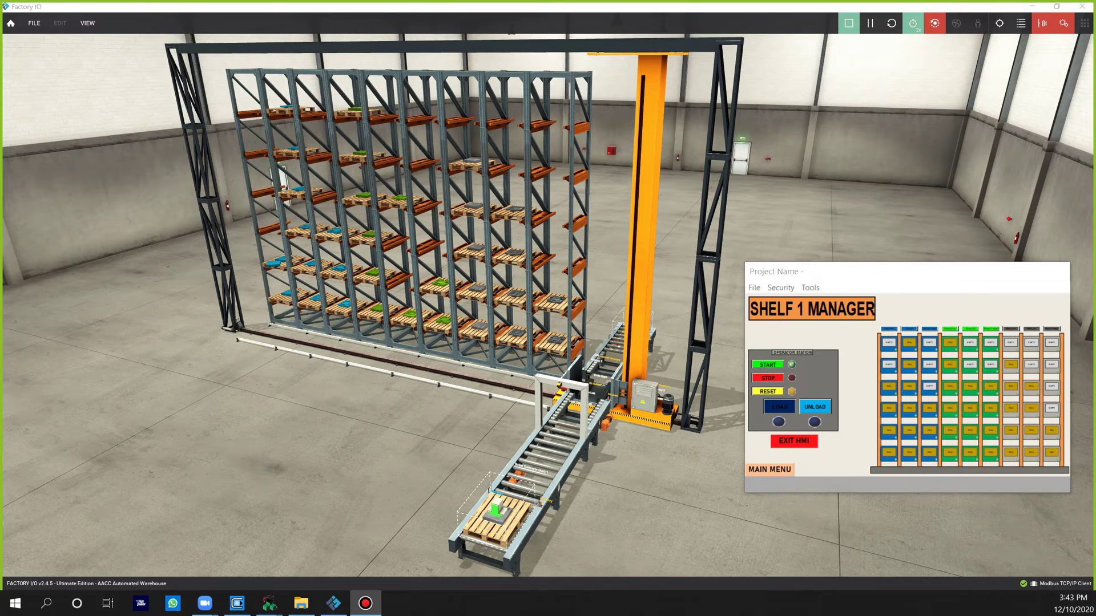
# Enlarge the Shelf 1 Manager, load the waiting pallet into the top Metal_Raw cell, and shrink the HMI beside the rack.
pyautogui.moveTo(844, 267); pyautogui.dragTo(360, 72)
pyautogui.moveTo(665, 395); pyautogui.dragTo(1033, 562)
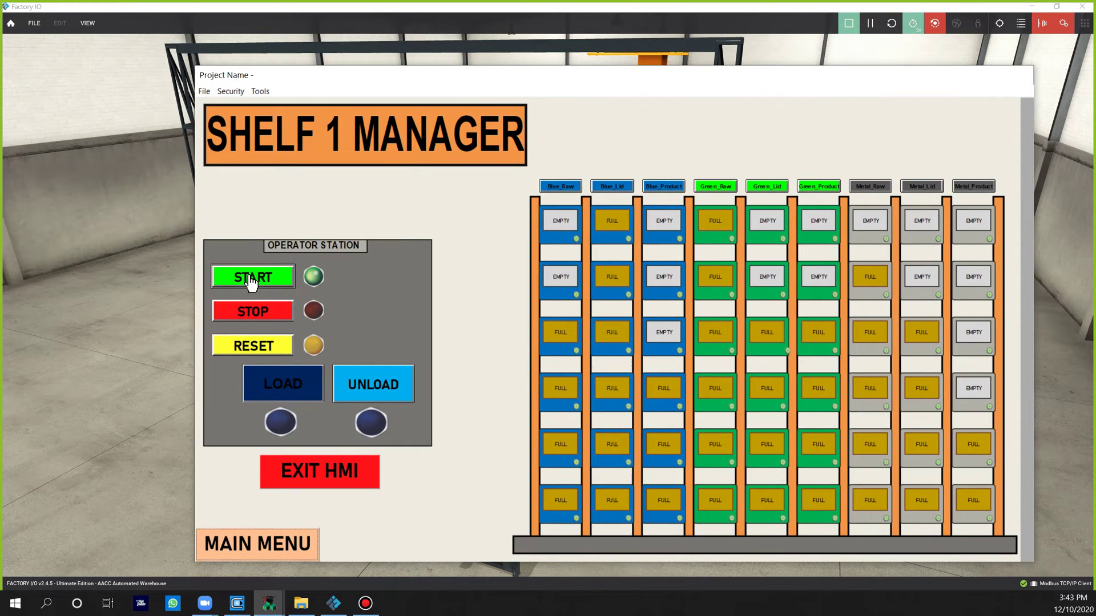
pyautogui.click(290, 389)
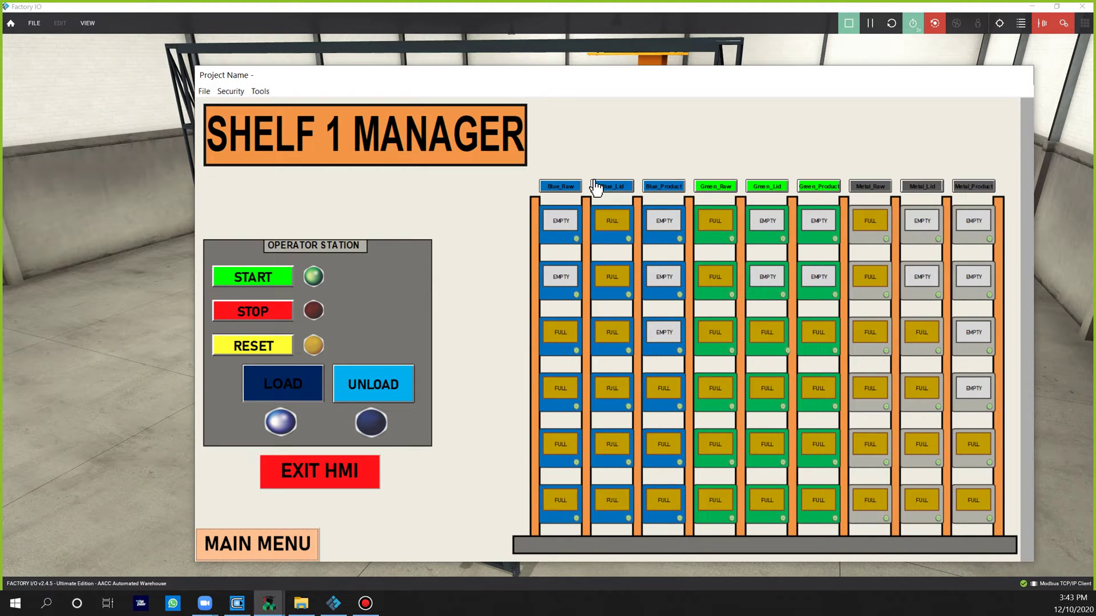
pyautogui.moveTo(194, 67); pyautogui.dragTo(797, 268)
pyautogui.click(747, 308)
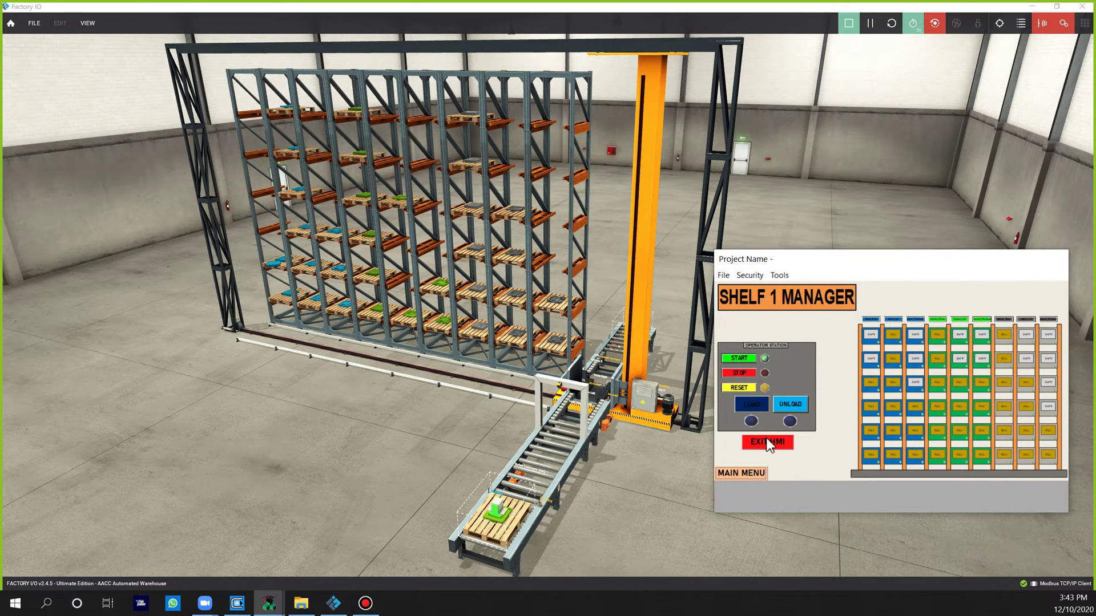
# Load the waiting green pallet into the Green_Lid column and follow the stacker crane as it stores the pallet in the rack.
pyautogui.click(752, 405)
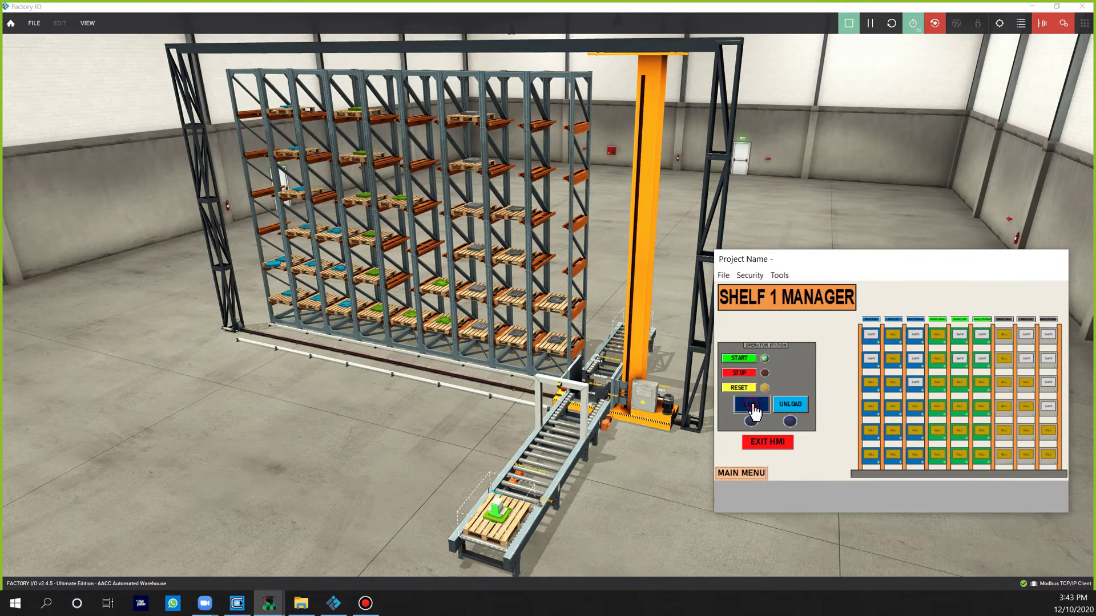
pyautogui.click(759, 444)
pyautogui.moveTo(339, 377); pyautogui.dragTo(528, 442, button='right')
pyautogui.moveTo(590, 231); pyautogui.dragTo(635, 247, button='right')
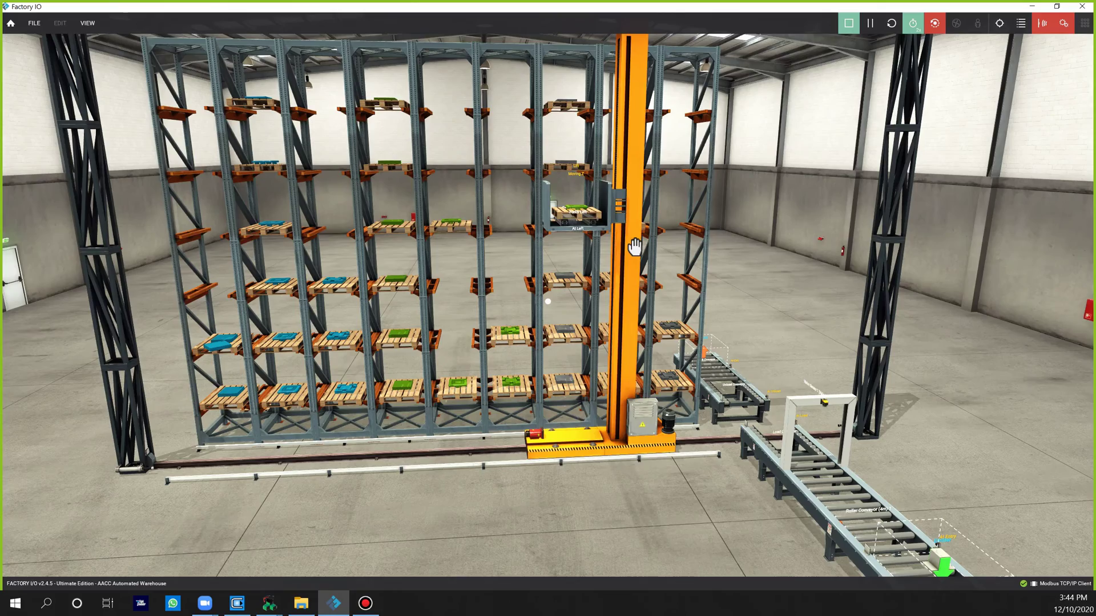
pyautogui.moveTo(635, 246); pyautogui.dragTo(692, 150, button='middle')
pyautogui.scroll(5, 692, 150)
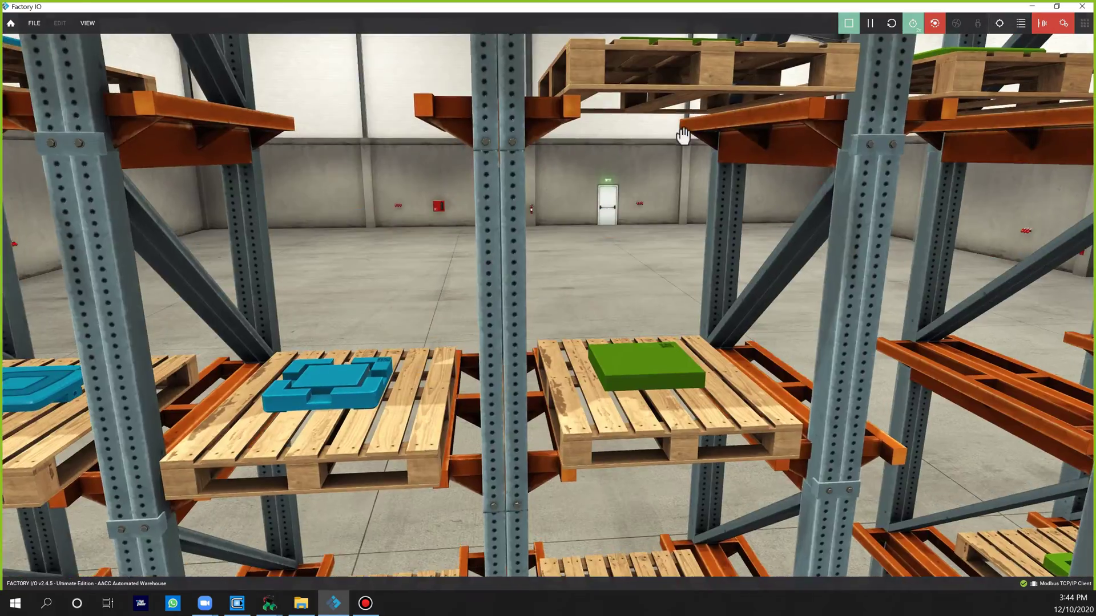
pyautogui.scroll(-4, 691, 150)
pyautogui.moveTo(692, 150); pyautogui.dragTo(681, 223, button='right')
pyautogui.scroll(-8, 721, 134)
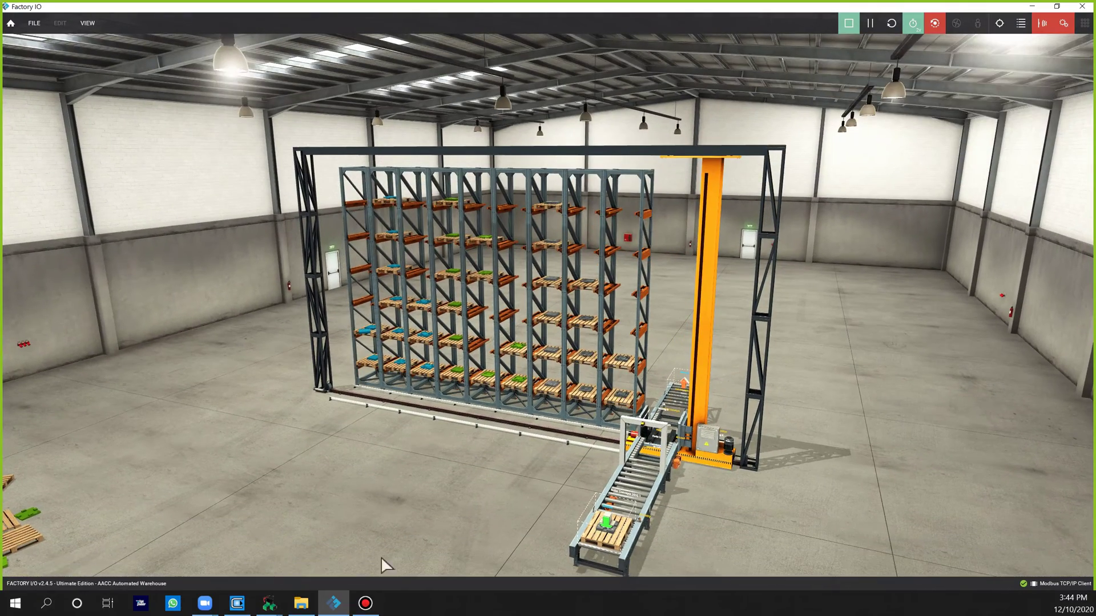
# Unload the top-row Green_Raw and Metal_Raw pallets from Shelf 1 and move the delivered pallet off the exit conveyor.
pyautogui.moveTo(270, 610)
pyautogui.click(345, 540)
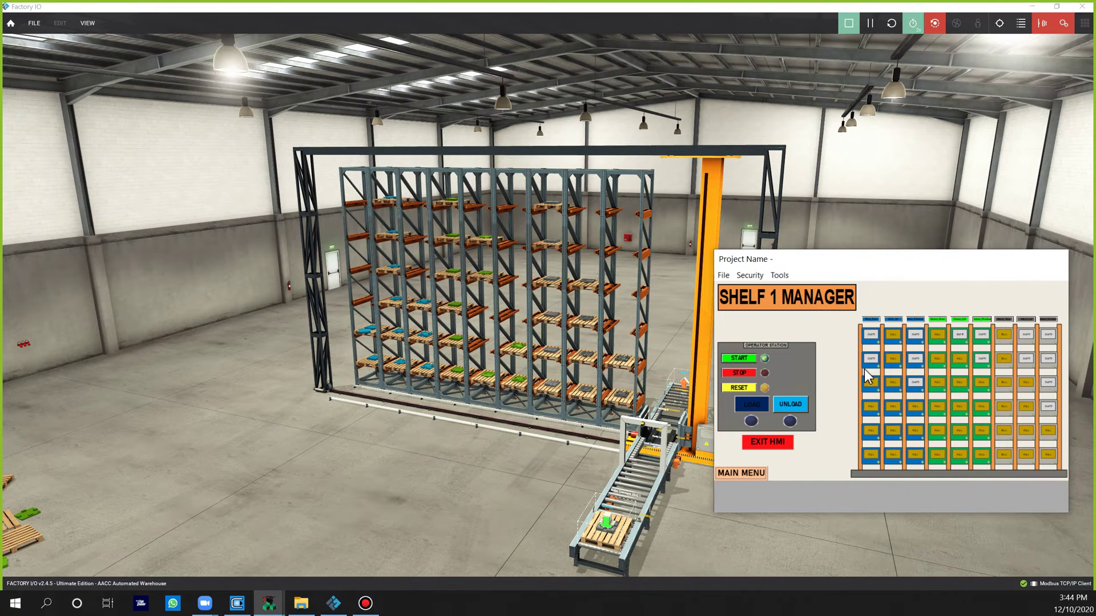
pyautogui.click(790, 404)
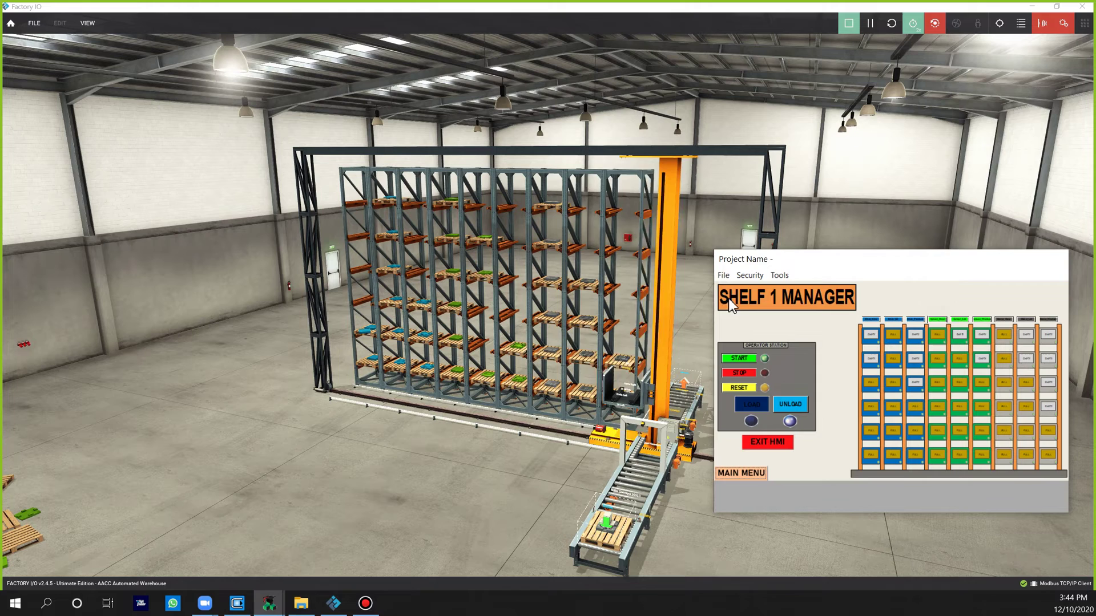
pyautogui.moveTo(717, 254); pyautogui.dragTo(782, 278)
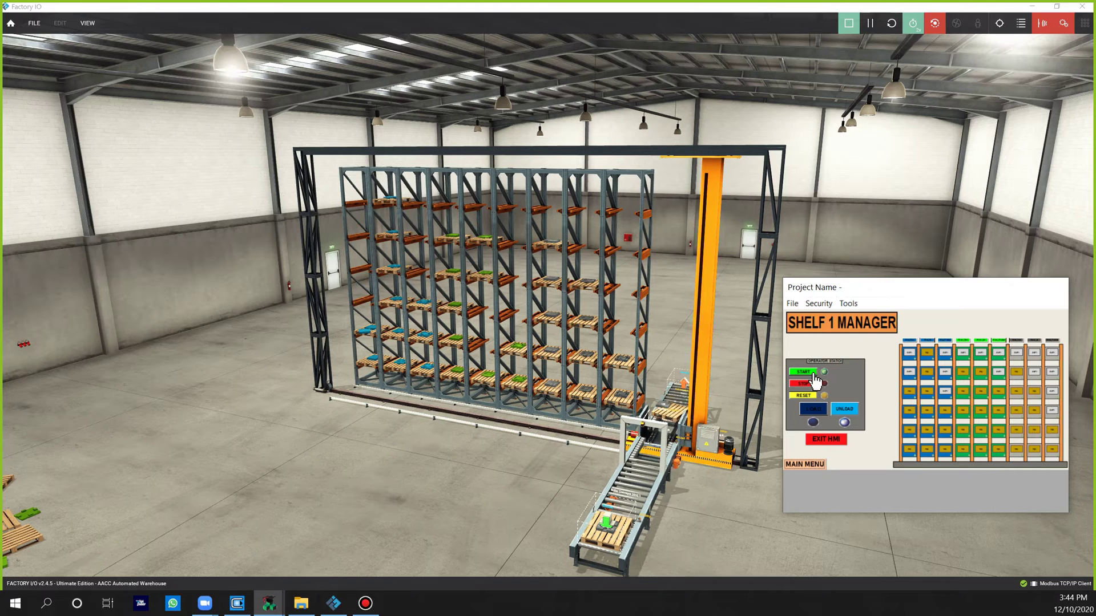
pyautogui.moveTo(669, 417); pyautogui.dragTo(690, 274)
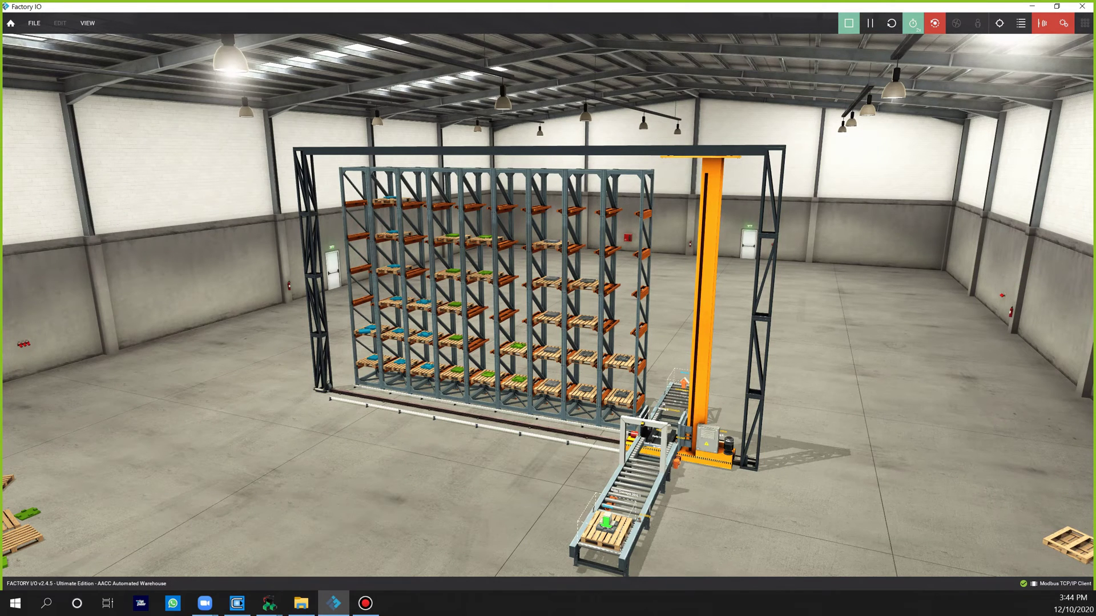
pyautogui.click(367, 604)
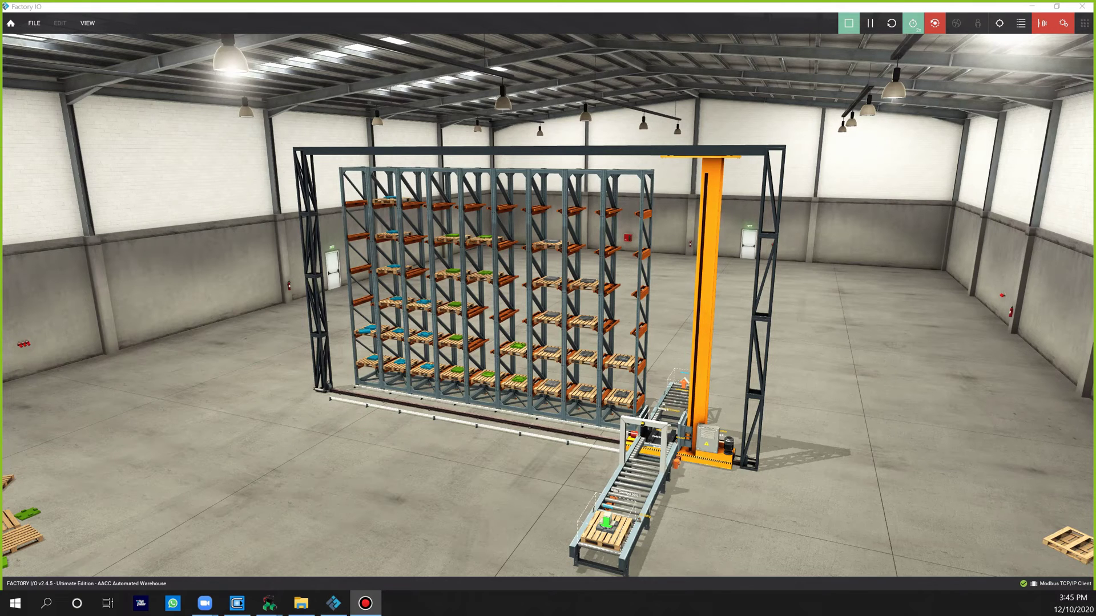
pyautogui.hotkey('alt', 'Tab')
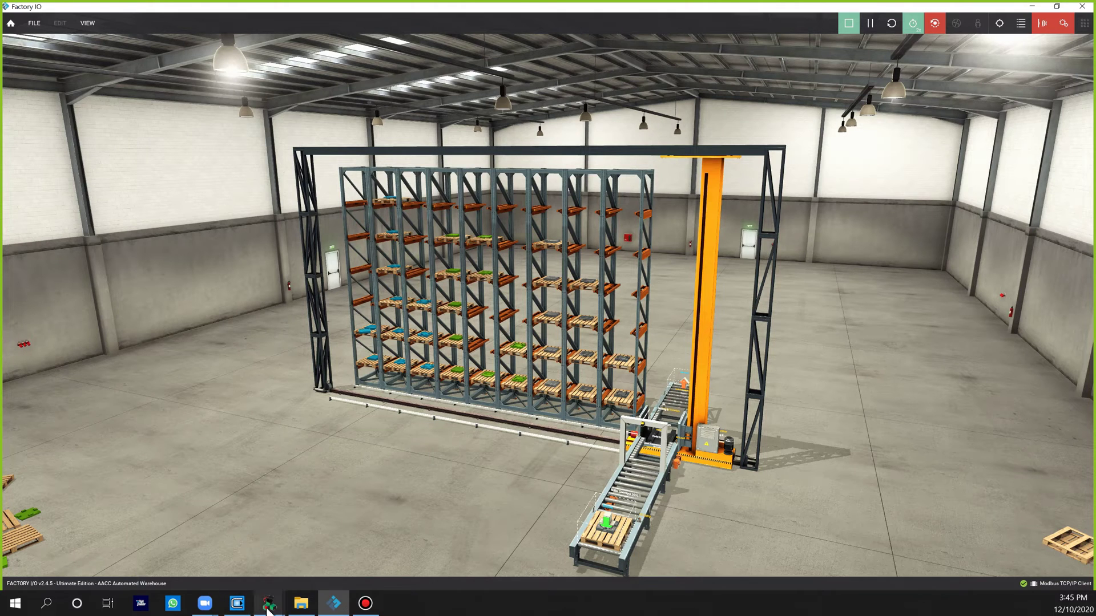
# Bring the Shelf 1 Manager back to the front and request an unload from the Blue_Raw column.
pyautogui.moveTo(267, 602)
pyautogui.click(345, 540)
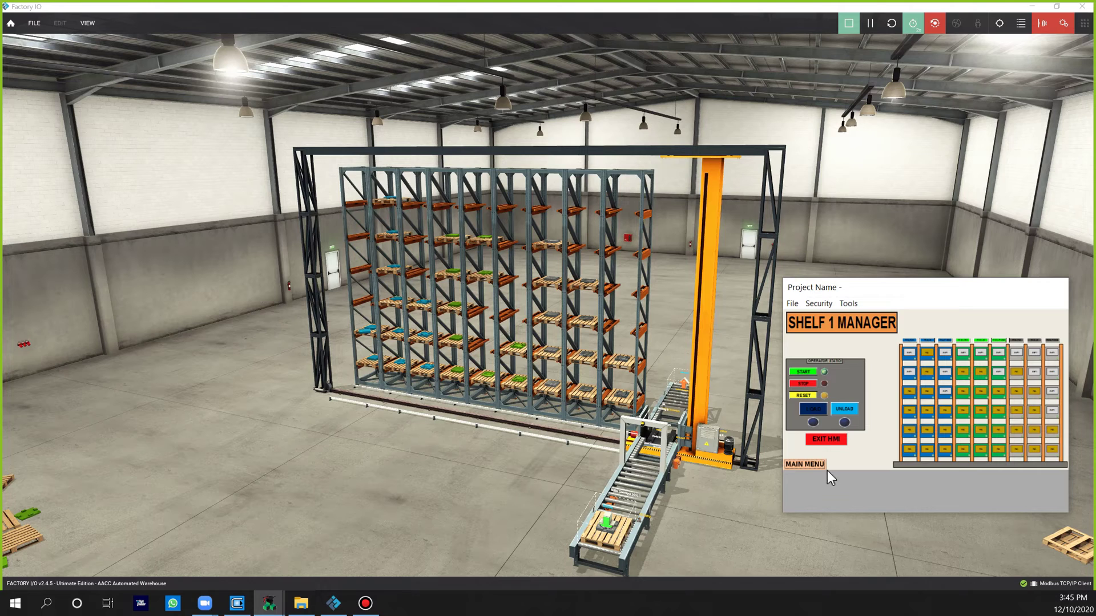
pyautogui.click(844, 409)
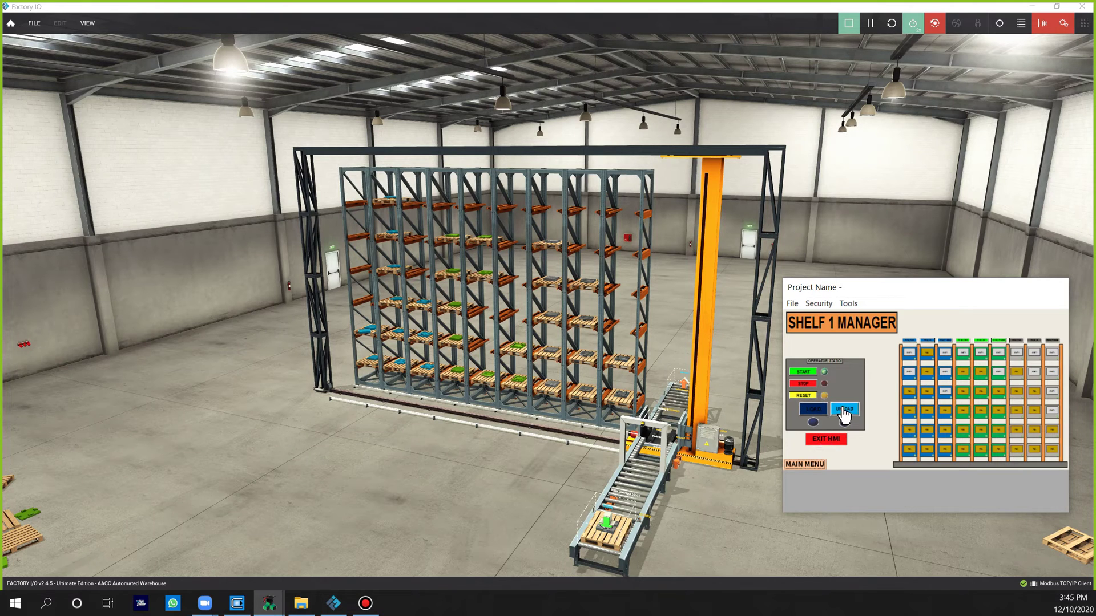
pyautogui.click(909, 348)
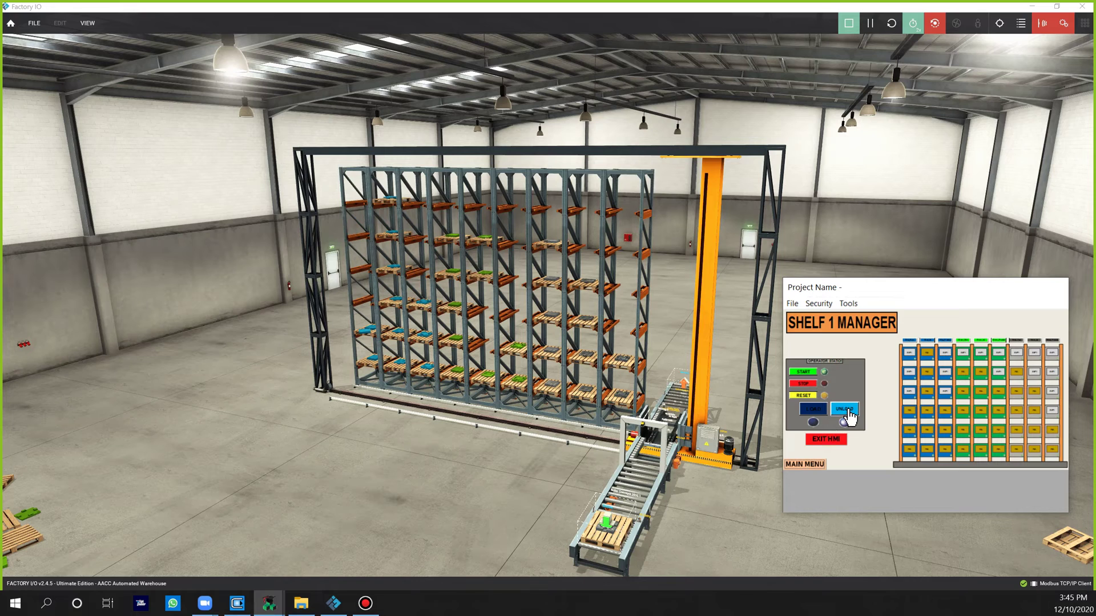
# Unload one pallet from the Green_Raw column and one from the Metal_Product column of Shelf 1.
pyautogui.click(847, 412)
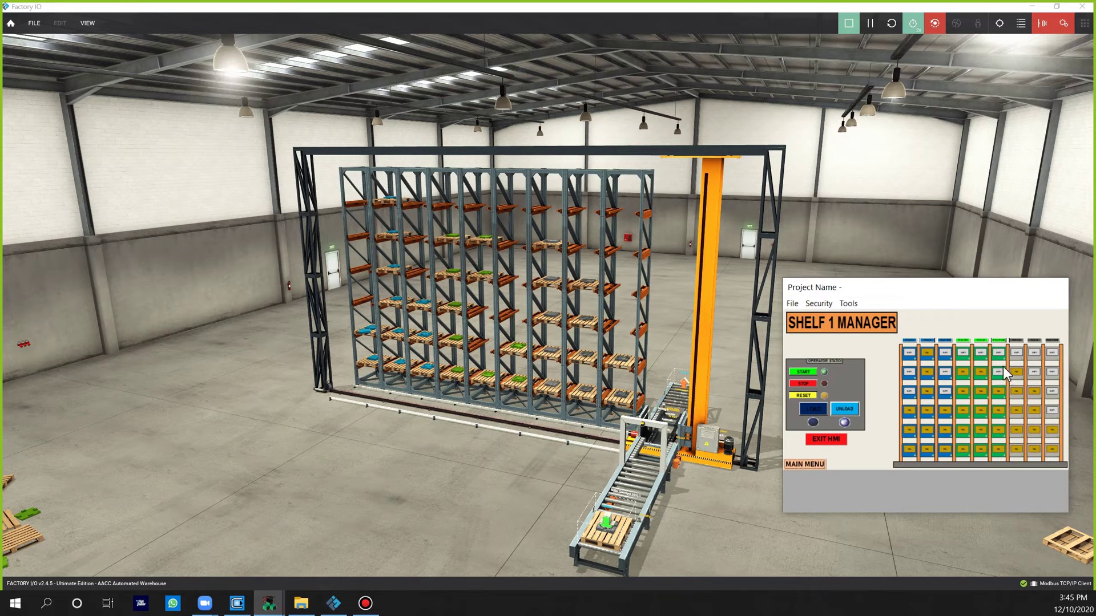
pyautogui.click(963, 347)
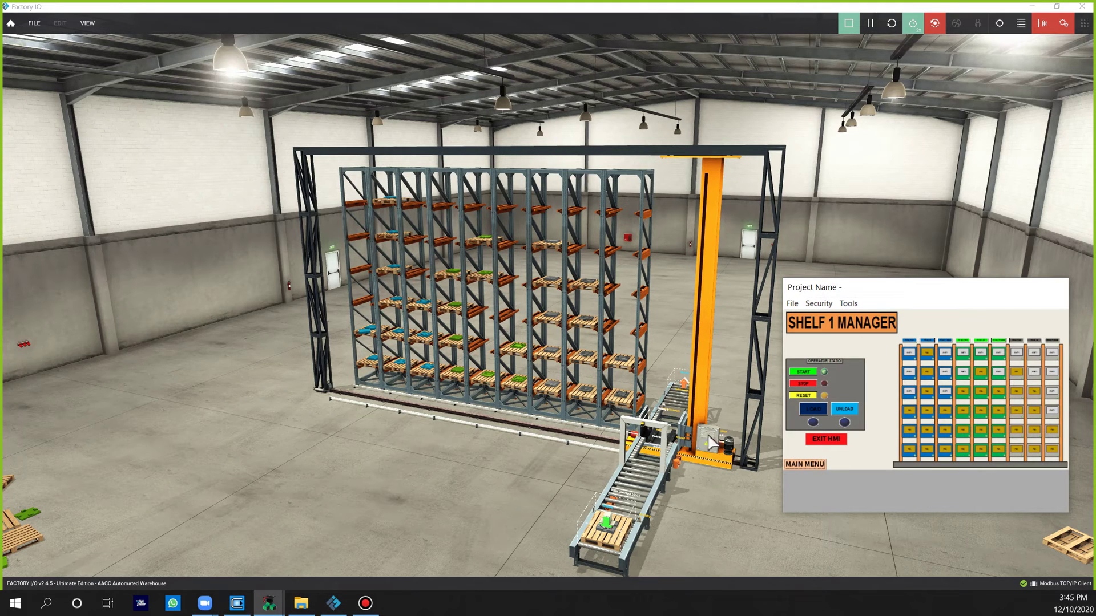
pyautogui.click(1051, 342)
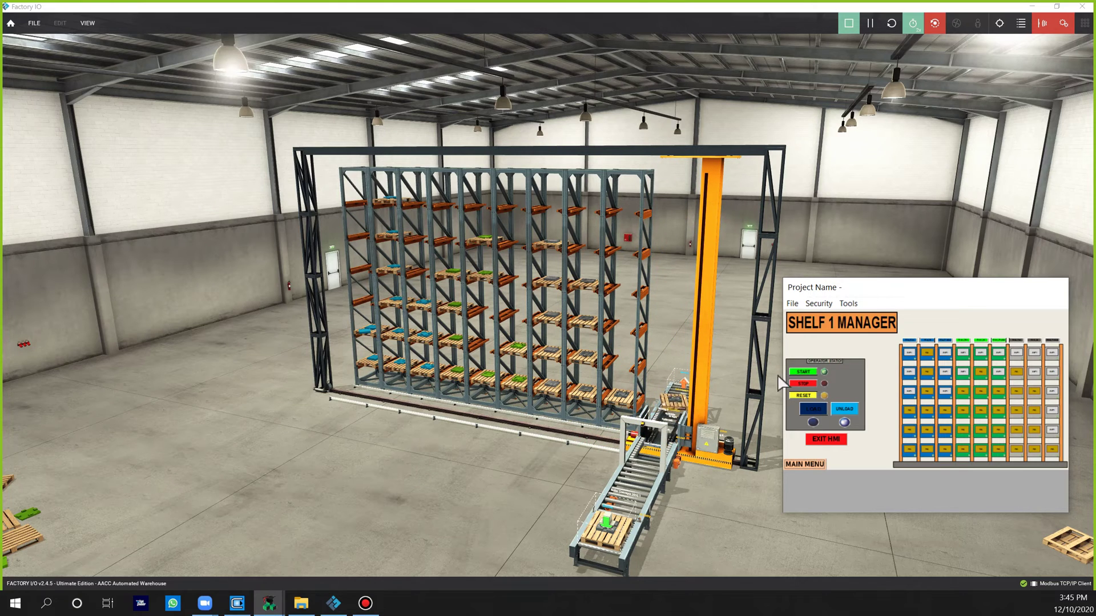
pyautogui.click(667, 410)
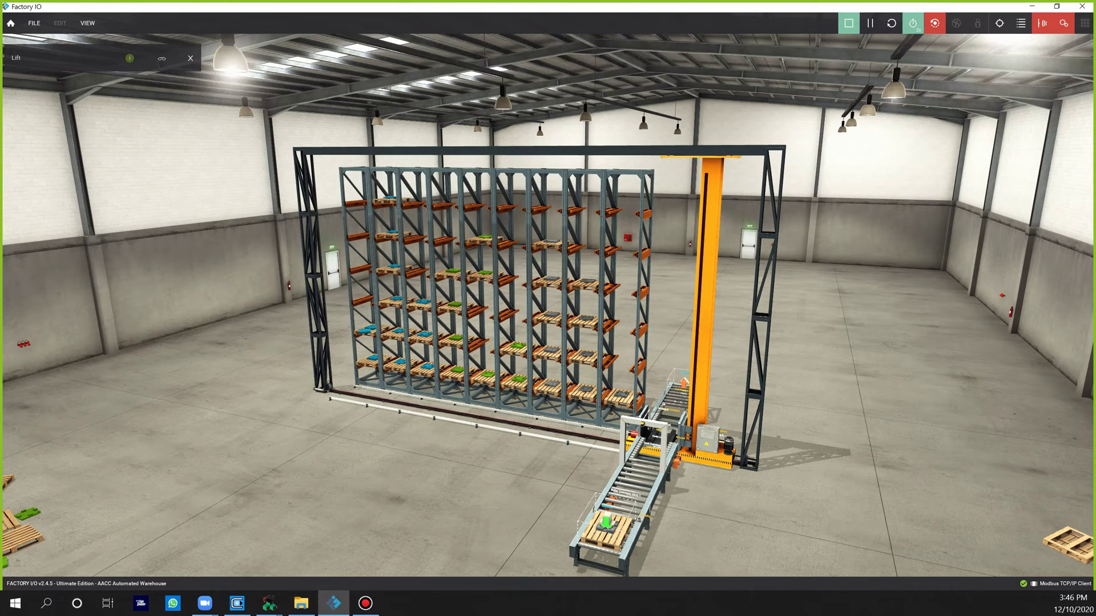
# Bring the Shelf 1 Manager forward, then examine the rack, crane and conveyors from the front of the warehouse.
pyautogui.click(270, 604)
pyautogui.click(313, 577)
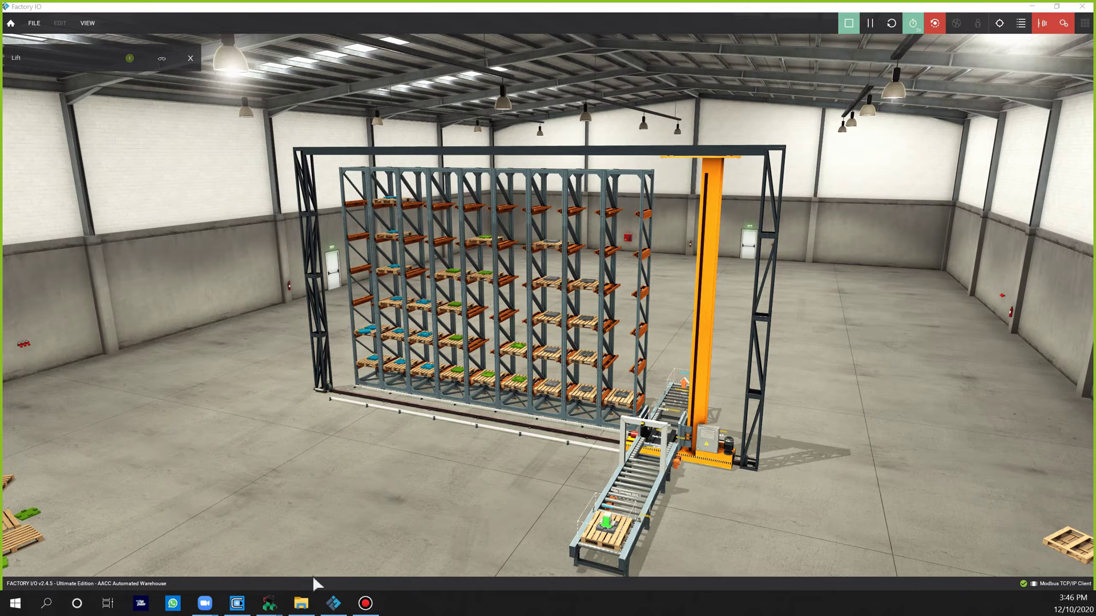
pyautogui.moveTo(267, 602)
pyautogui.click(343, 548)
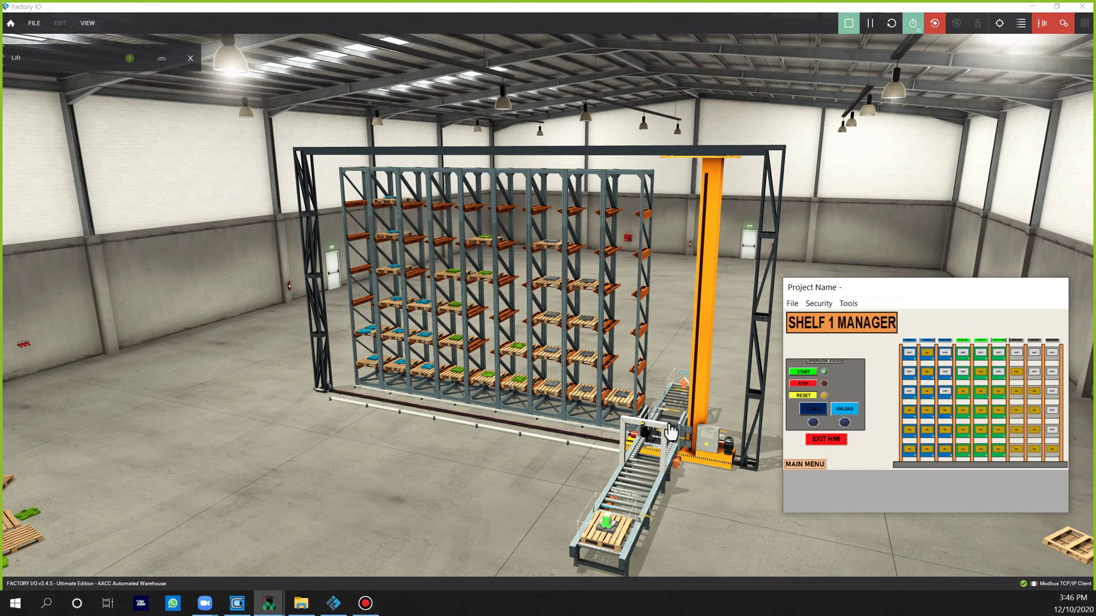
pyautogui.moveTo(551, 397); pyautogui.dragTo(608, 440, button='right')
pyautogui.scroll(2, 767, 389)
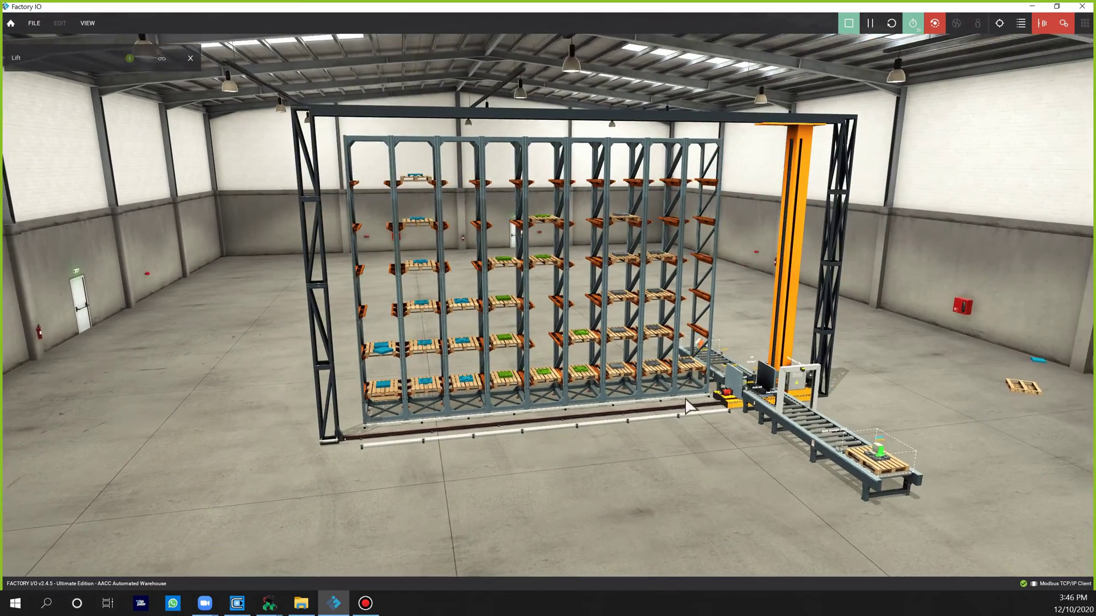
pyautogui.scroll(2, 608, 439)
pyautogui.moveTo(597, 402); pyautogui.dragTo(587, 399, button='middle')
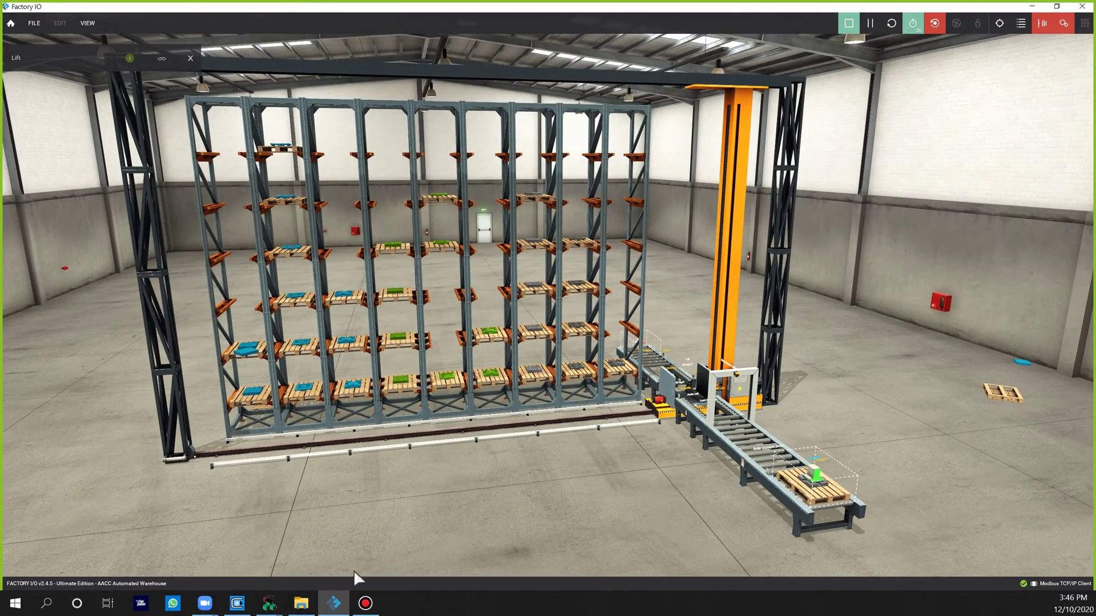
# Bring the Shelf 1 Manager forward, move it higher beside the crane, and load the metal pallet waiting on the entry conveyor.
pyautogui.moveTo(270, 608)
pyautogui.click(310, 565)
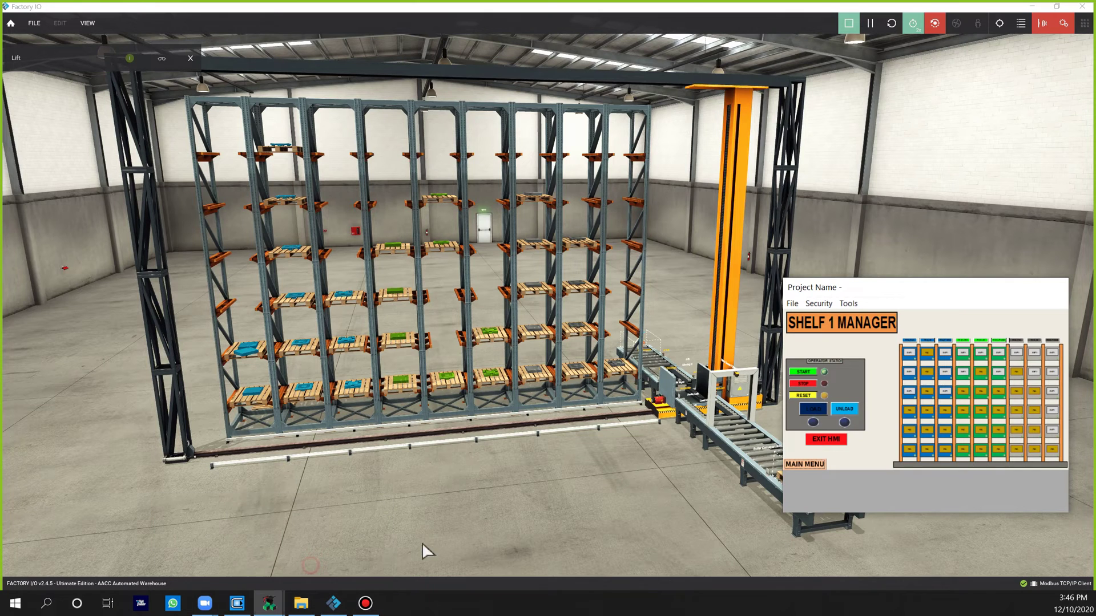
pyautogui.moveTo(895, 297); pyautogui.dragTo(923, 175)
pyautogui.click(837, 286)
pyautogui.moveTo(645, 405); pyautogui.dragTo(705, 457, button='right')
pyautogui.scroll(2, 725, 457)
pyautogui.moveTo(827, 471); pyautogui.dragTo(730, 481, button='middle')
pyautogui.scroll(4, 759, 492)
pyautogui.scroll(-5, 742, 474)
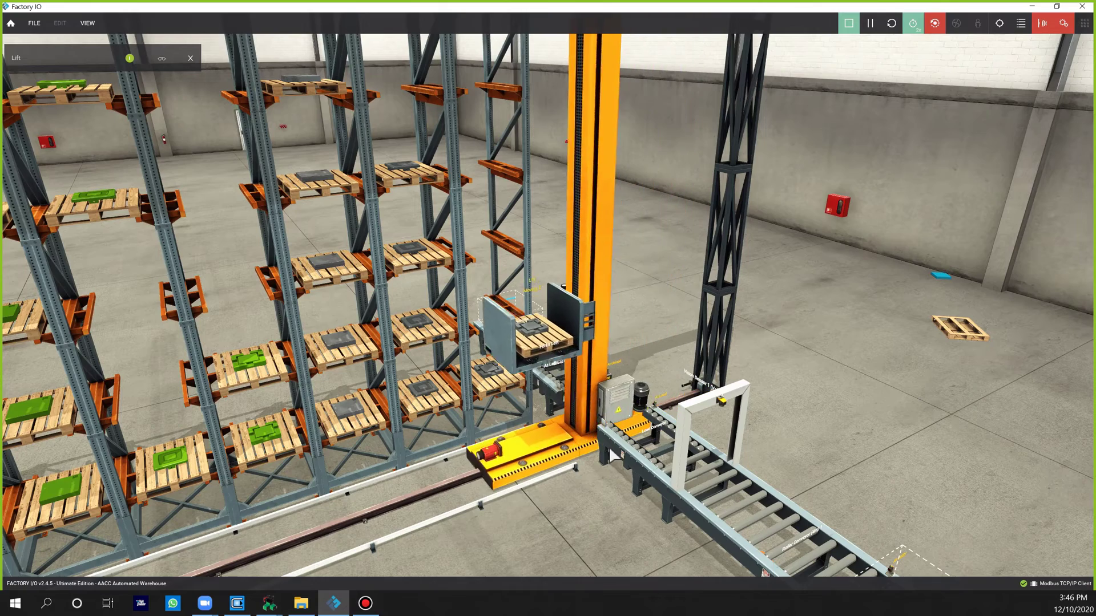
pyautogui.moveTo(612, 455); pyautogui.dragTo(460, 410, button='right')
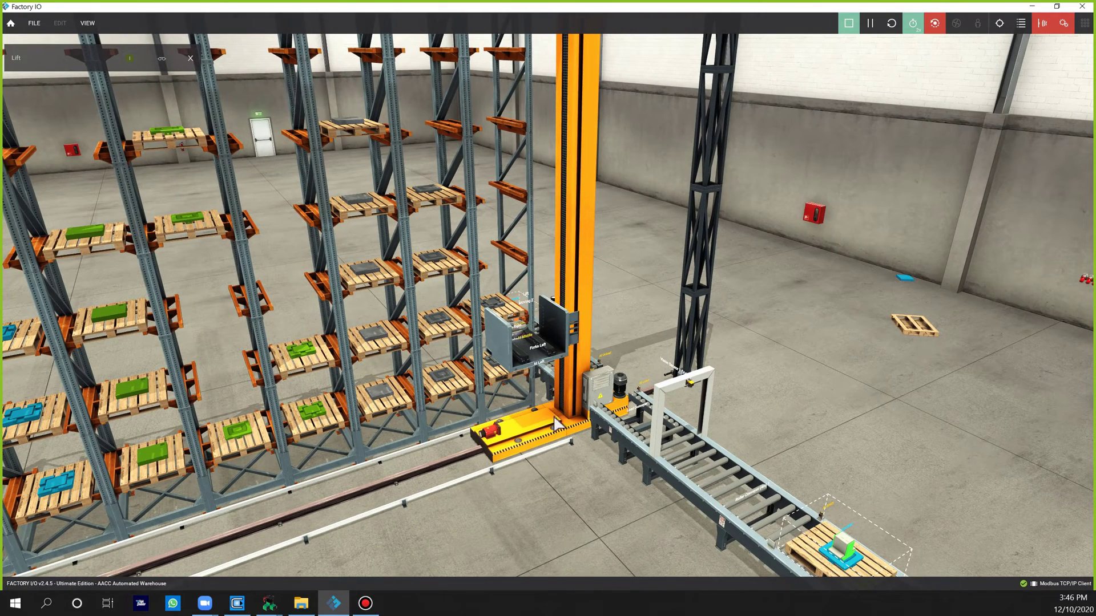
# Bring the Shelf 1 Manager back, load the waiting blue pallet, and follow the crane's run from the front of the rack.
pyautogui.moveTo(279, 609)
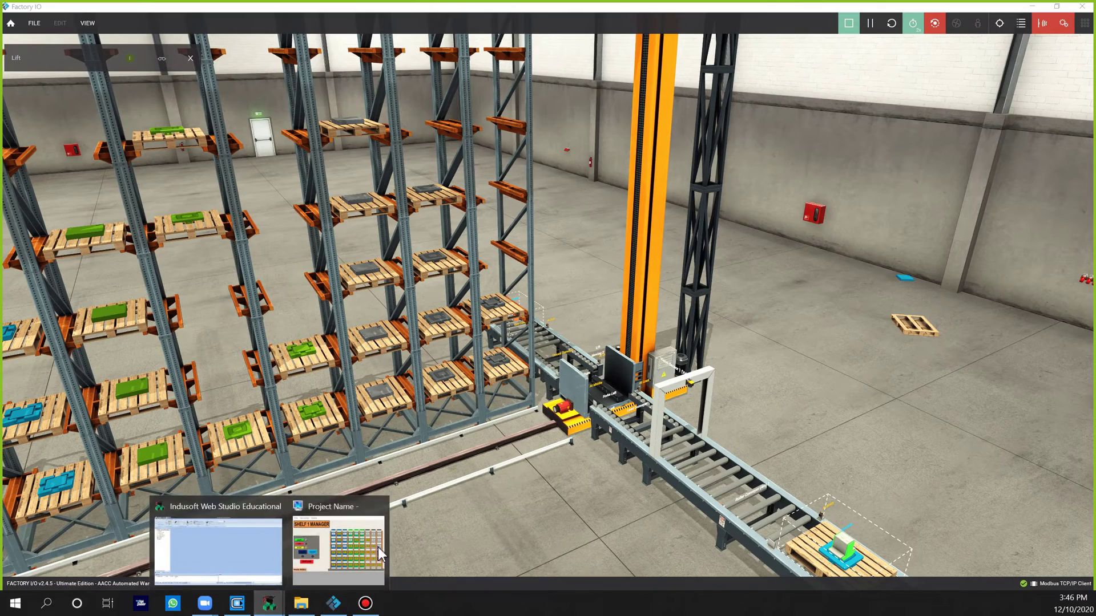
pyautogui.click(365, 539)
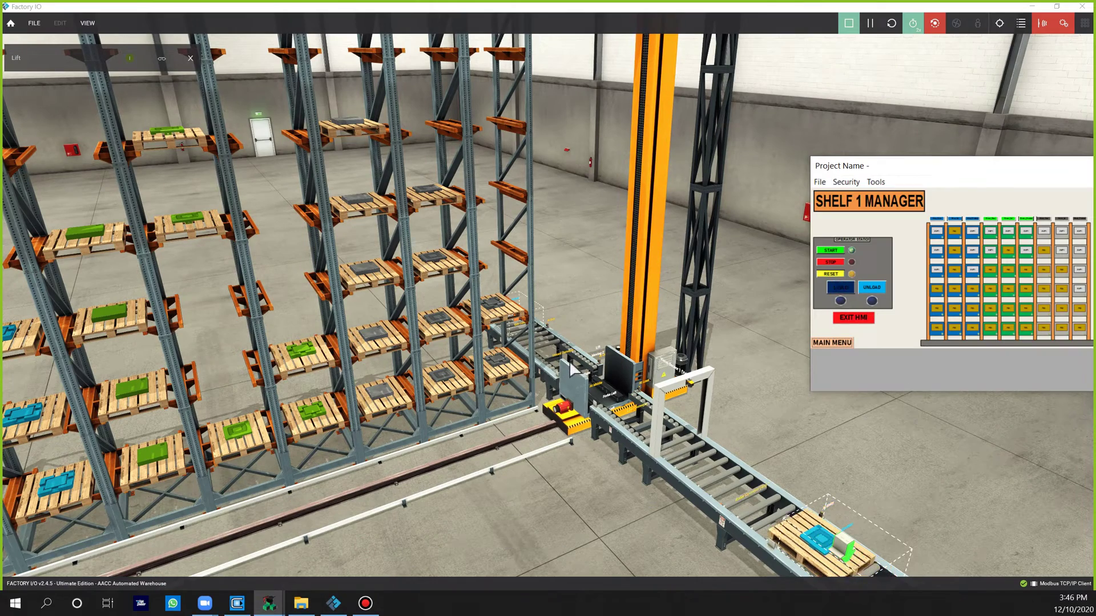
pyautogui.moveTo(381, 353); pyautogui.dragTo(584, 334, button='middle')
pyautogui.scroll(-3, 622, 347)
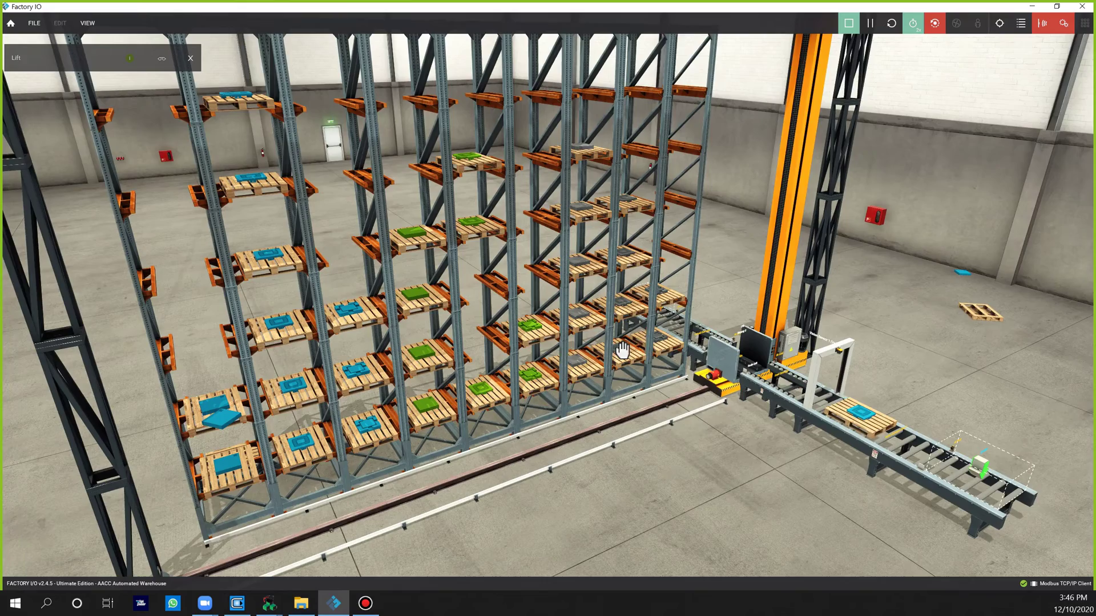
pyautogui.moveTo(621, 347)
pyautogui.mouseDown(button='right')
pyautogui.moveTo(589, 333)
pyautogui.moveTo(606, 358)
pyautogui.mouseUp(button='right')
pyautogui.moveTo(605, 355); pyautogui.dragTo(617, 366, button='middle')
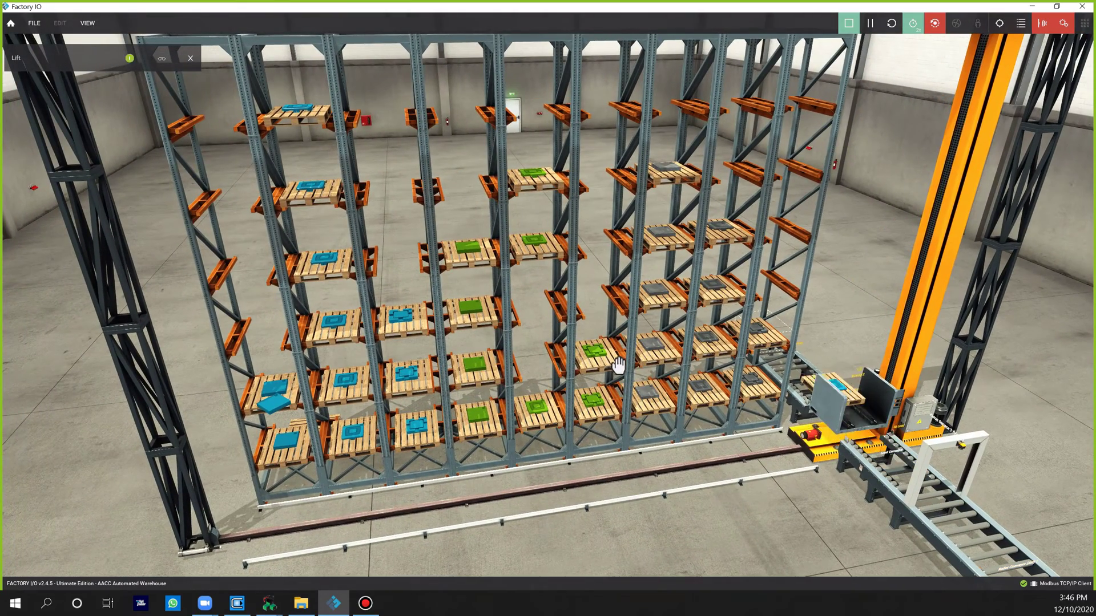
pyautogui.scroll(-4, 622, 366)
pyautogui.scroll(2, 734, 310)
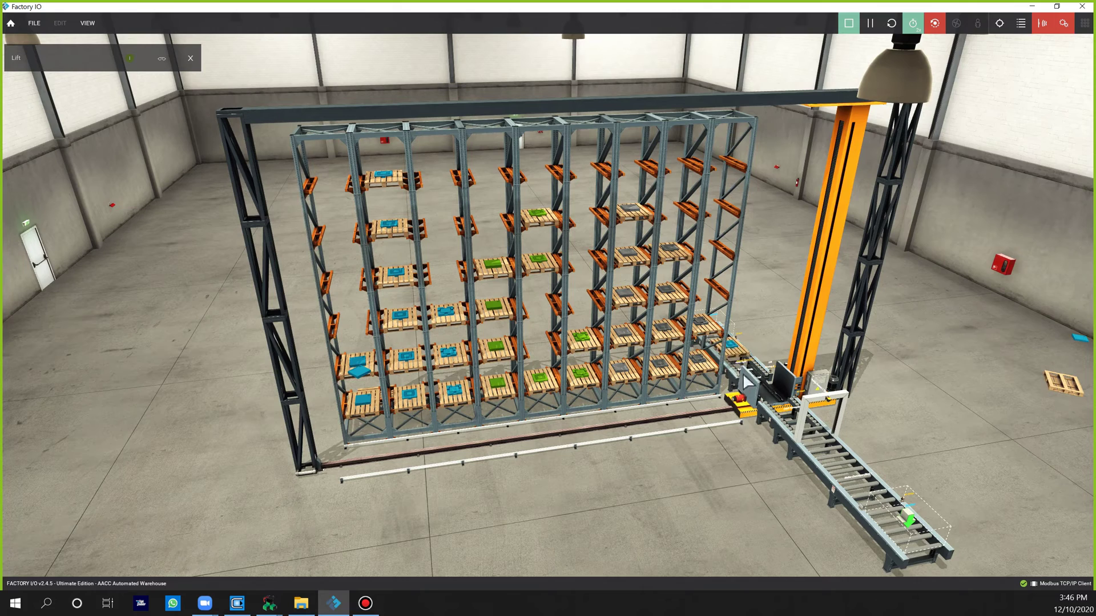
pyautogui.scroll(2, 639, 432)
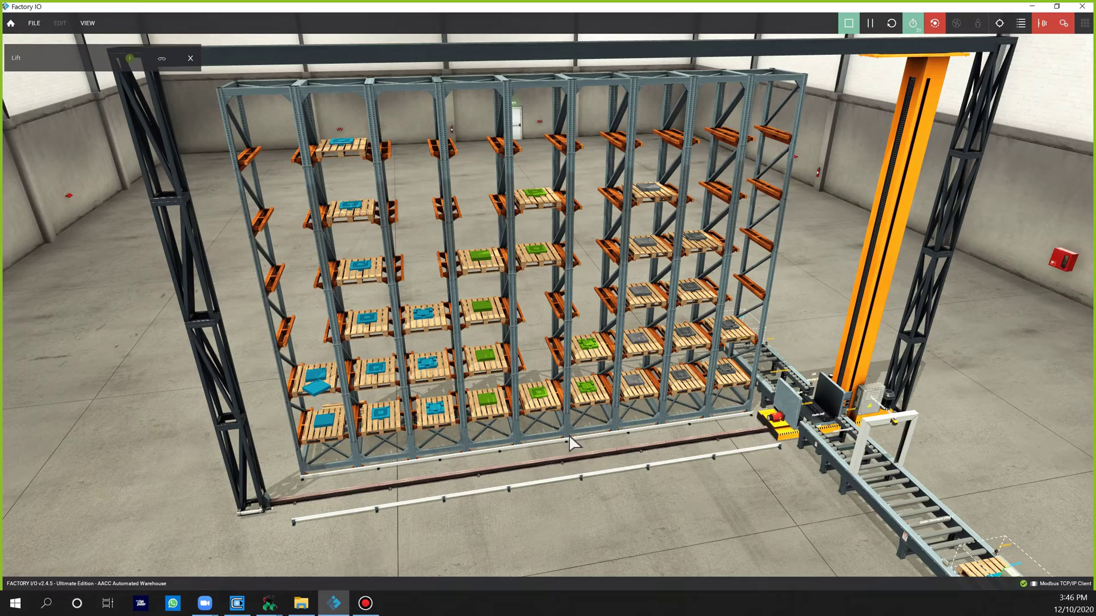
pyautogui.scroll(-2, 651, 311)
pyautogui.moveTo(651, 311); pyautogui.dragTo(670, 341, button='right')
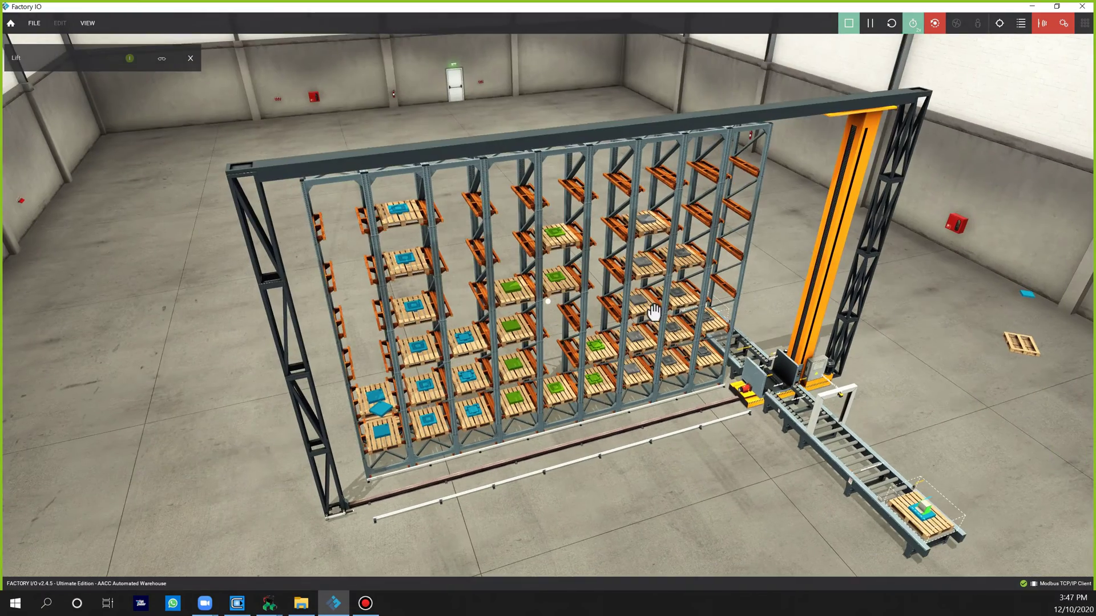
pyautogui.scroll(3, 670, 341)
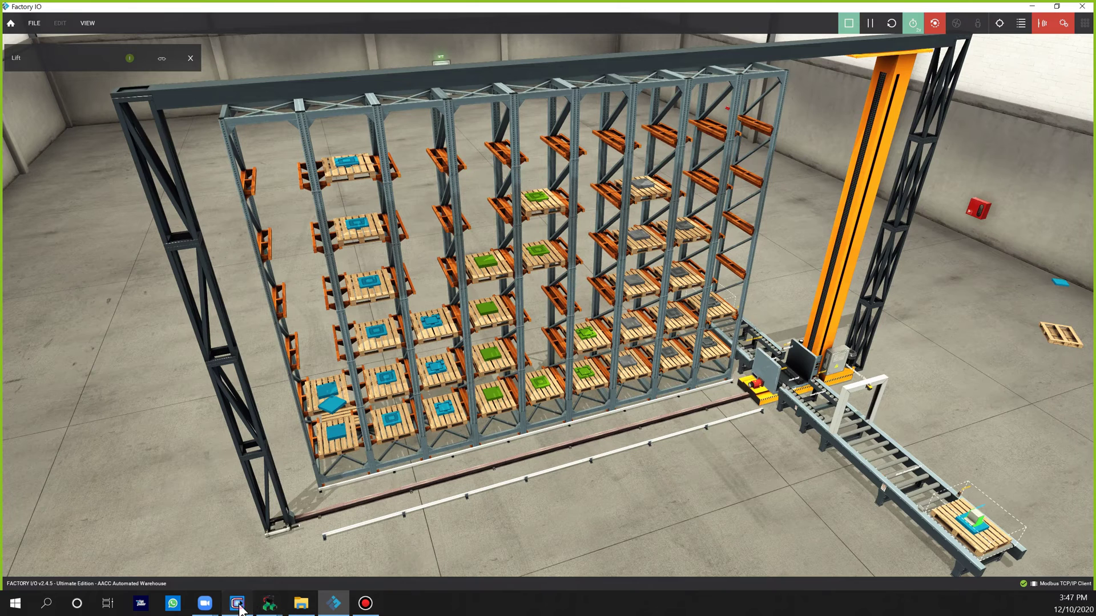
# Switch to the CLICK Programming Software and examine the Main Program's load, lift, lowering and blue counter rungs.
pyautogui.click(262, 606)
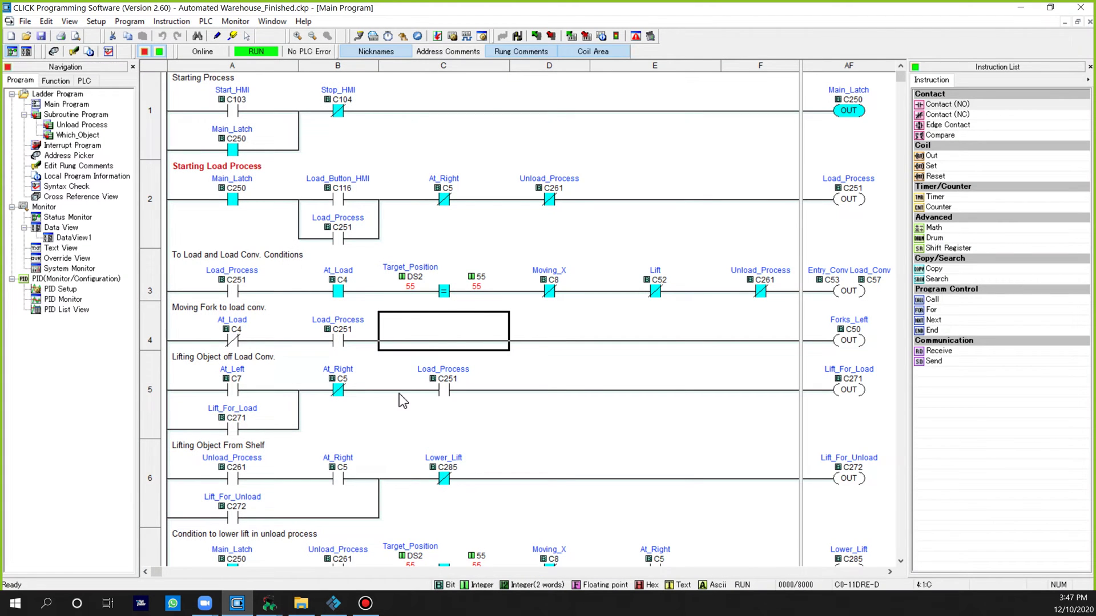
pyautogui.scroll(-2, 403, 402)
pyautogui.scroll(2, 403, 401)
pyautogui.scroll(-1, 501, 216)
pyautogui.scroll(-1, 501, 217)
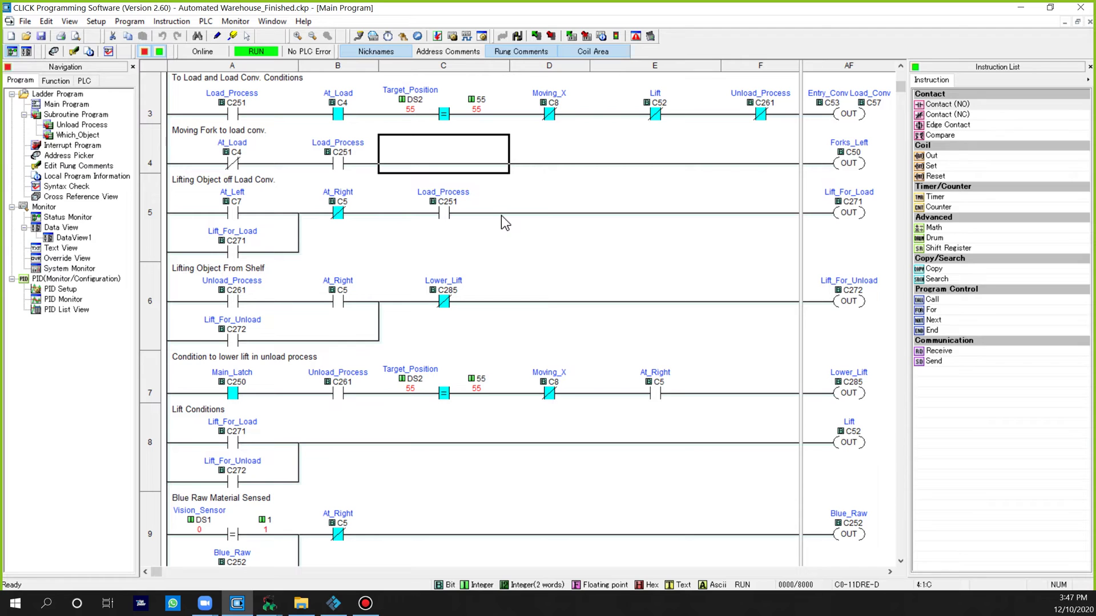
pyautogui.scroll(-4, 501, 216)
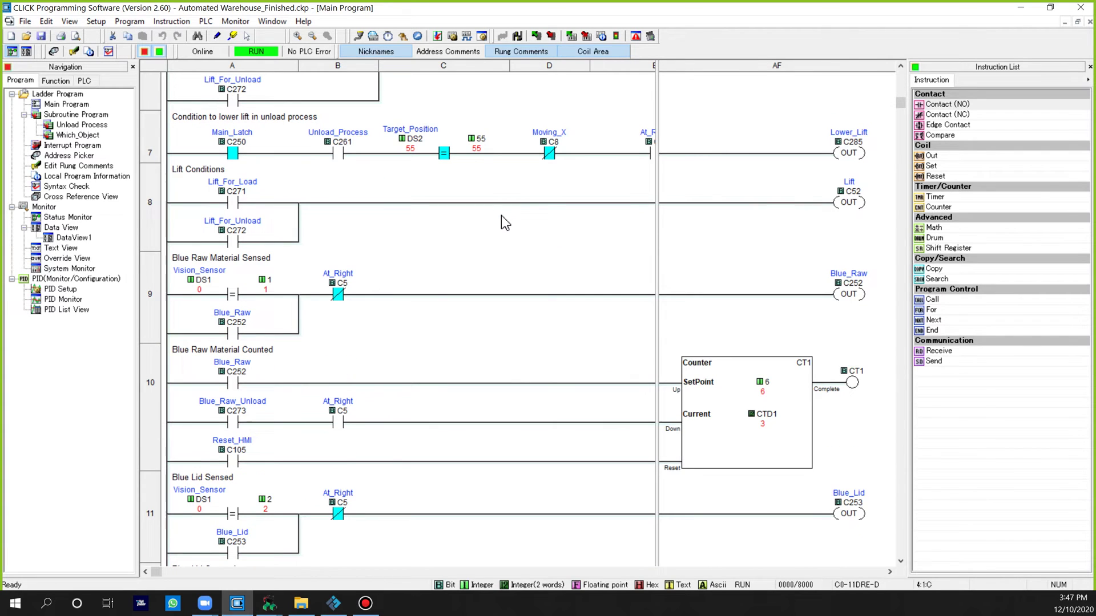
pyautogui.scroll(-4, 501, 216)
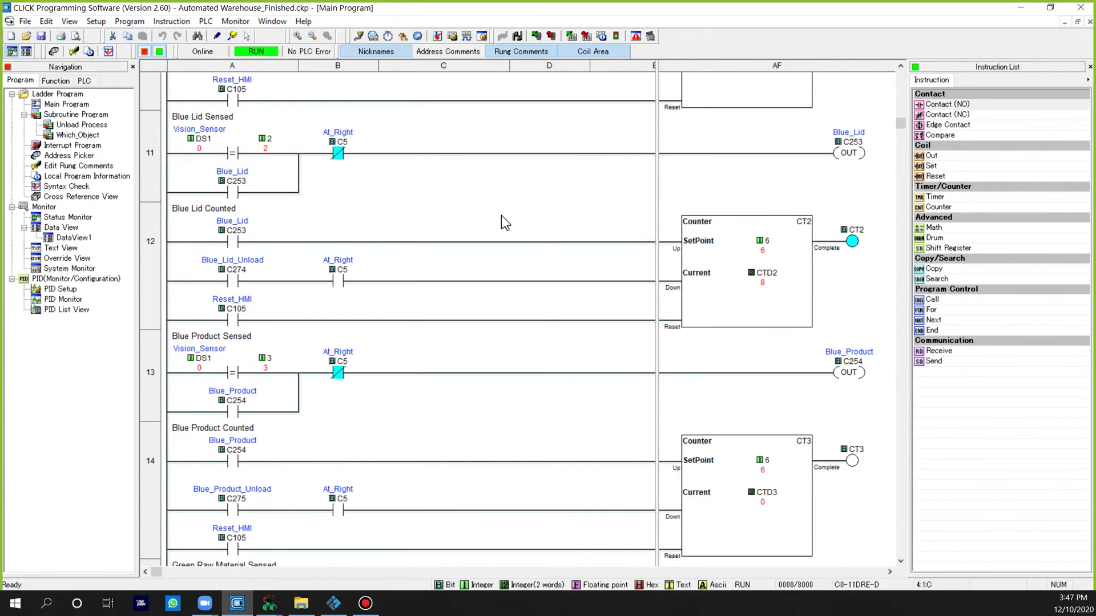
pyautogui.scroll(10, 501, 216)
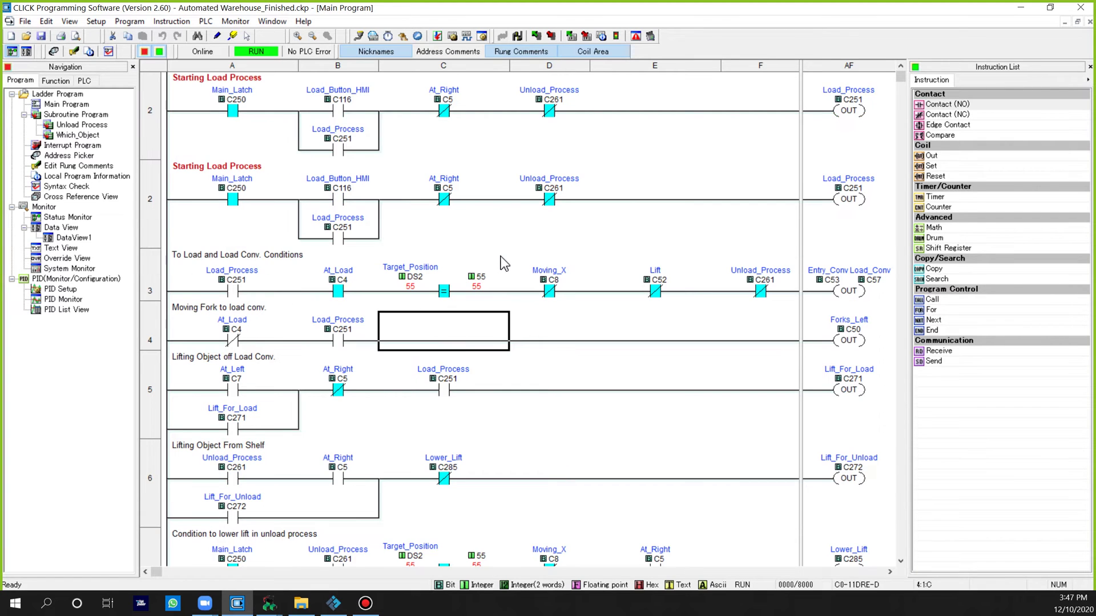
# Load the waiting blue pallet from the Shelf 1 Manager while monitoring the Main Program's rungs, then minimize the CLICK software.
pyautogui.moveTo(269, 604)
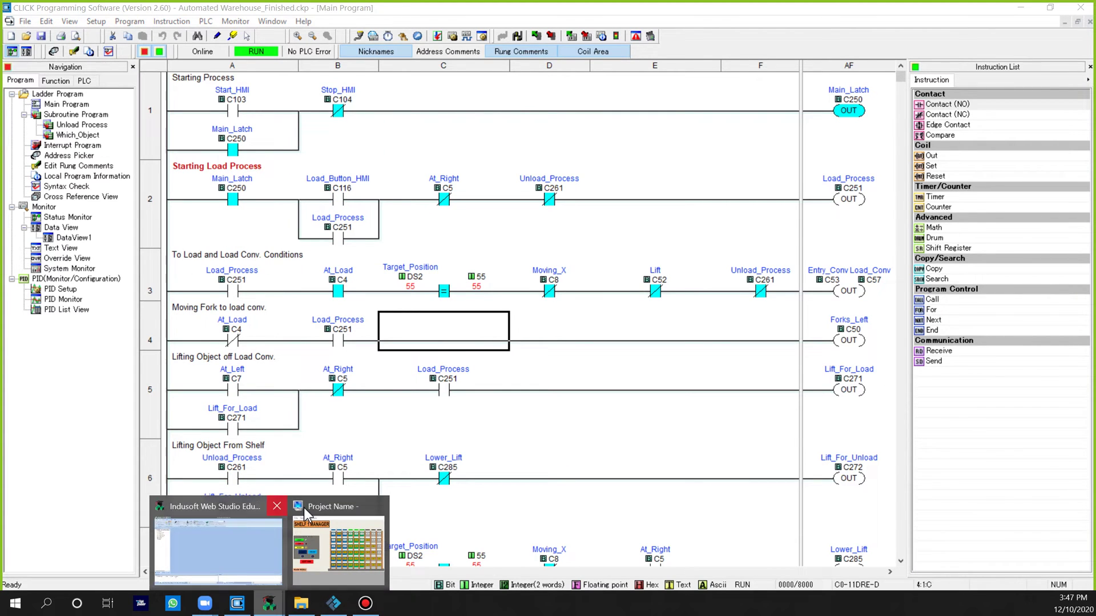
pyautogui.click(325, 517)
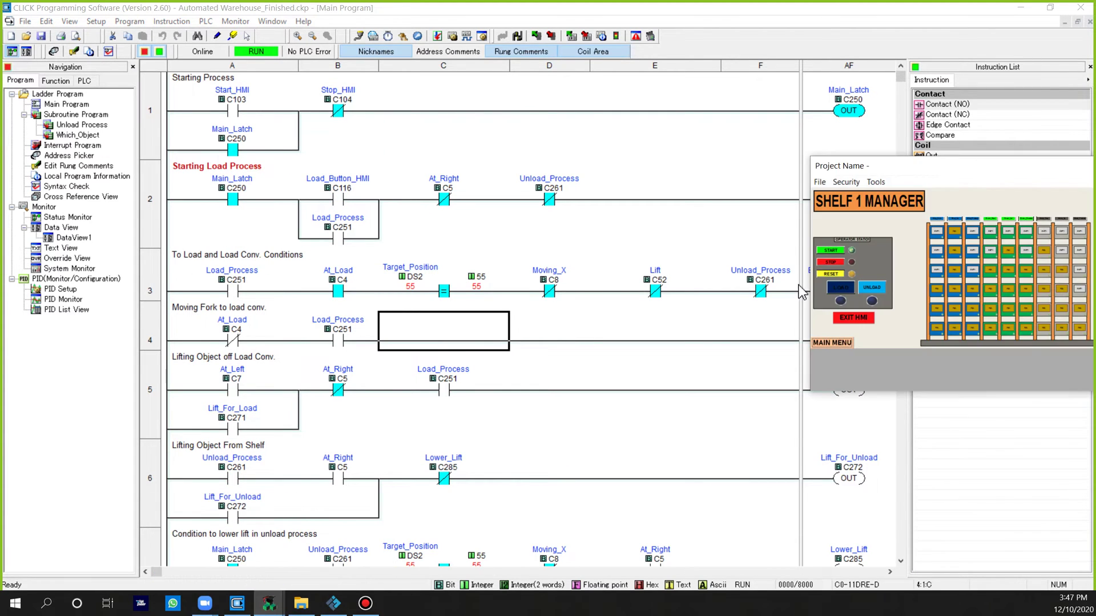
pyautogui.click(841, 287)
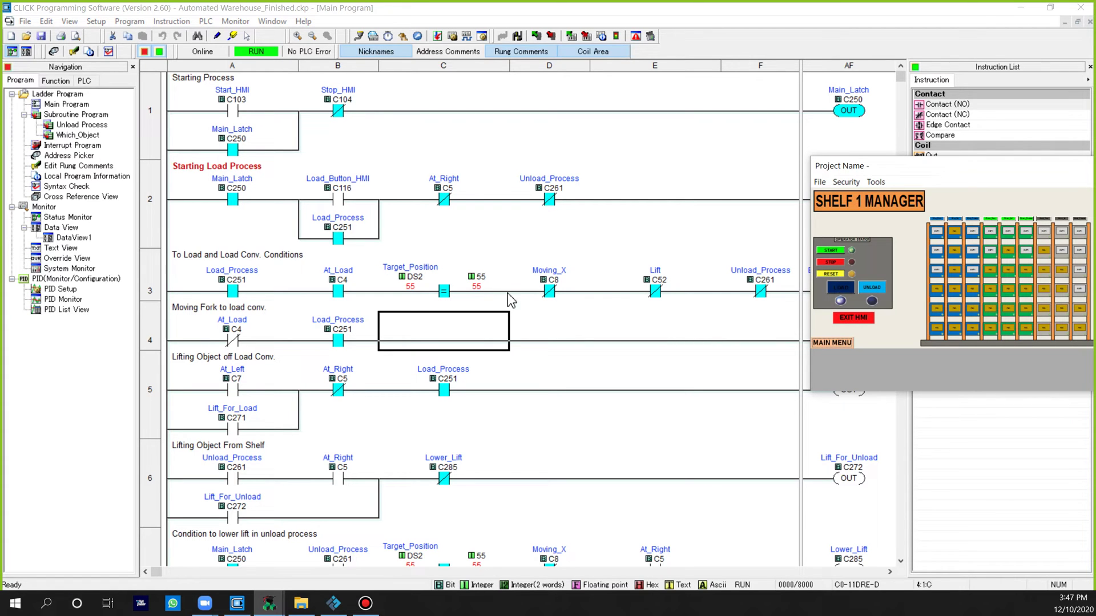
pyautogui.scroll(-6, 495, 301)
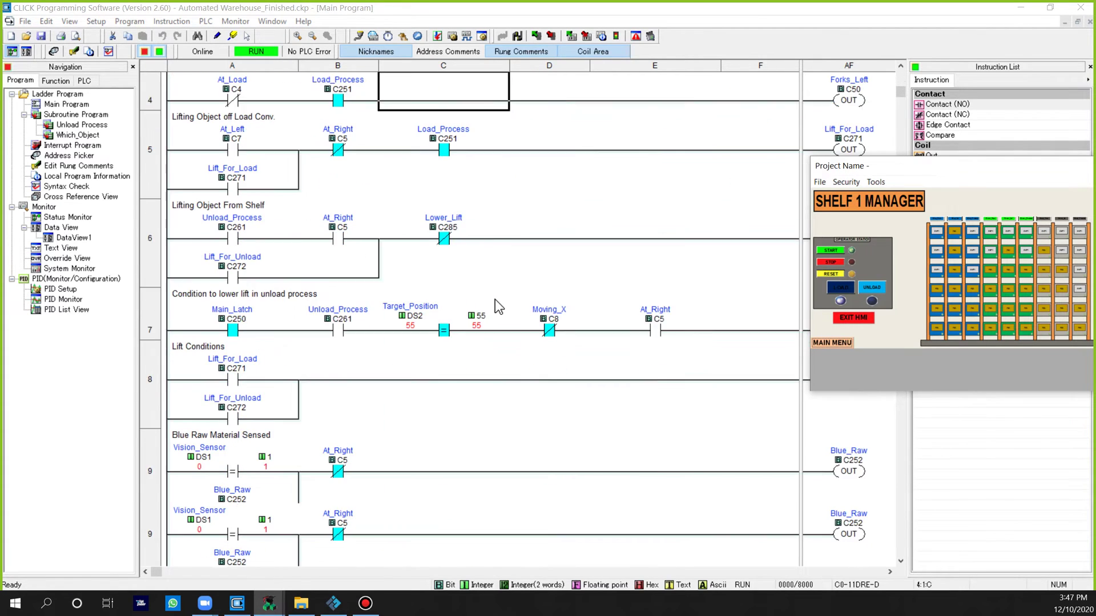
pyautogui.scroll(6, 489, 306)
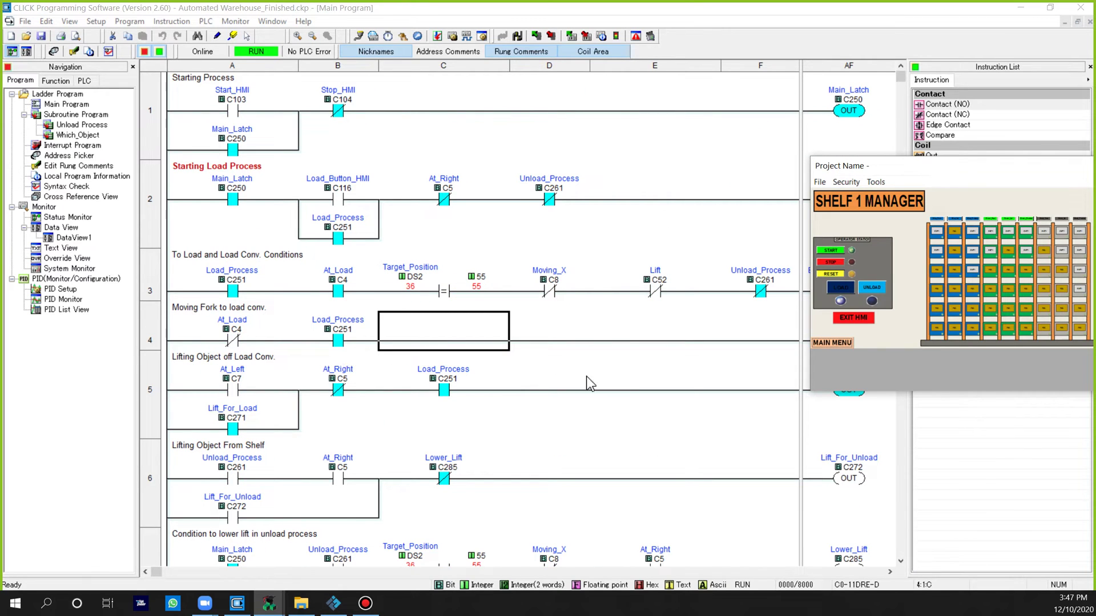
pyautogui.click(1025, 8)
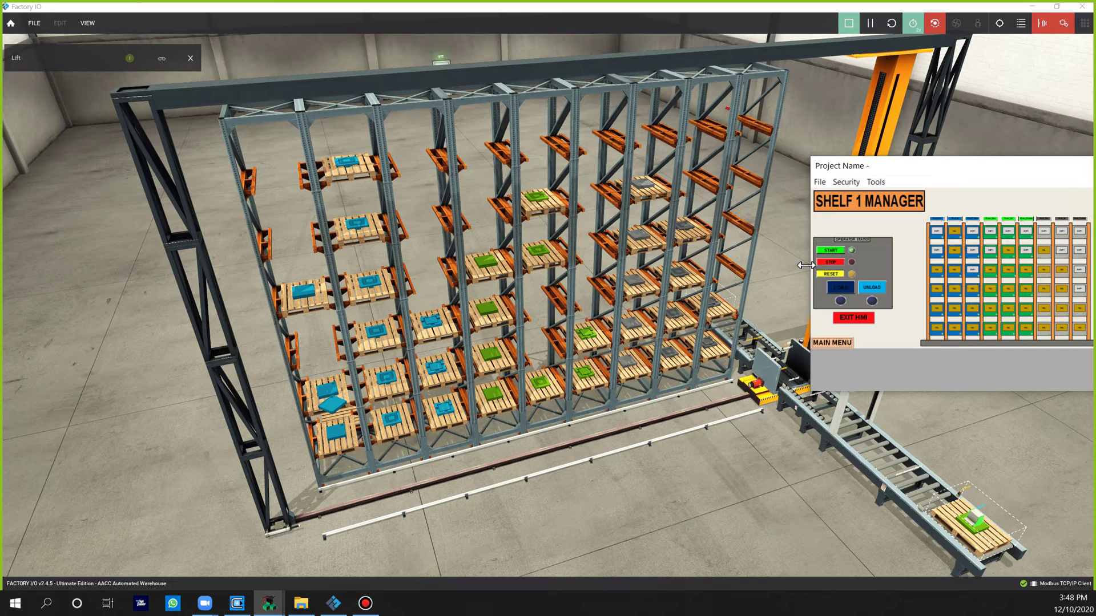
# Unload one pallet from the Metal_Raw column of Shelf 1 and request an unload from the Blue_Lid column.
pyautogui.click(847, 291)
pyautogui.click(877, 288)
pyautogui.click(1046, 220)
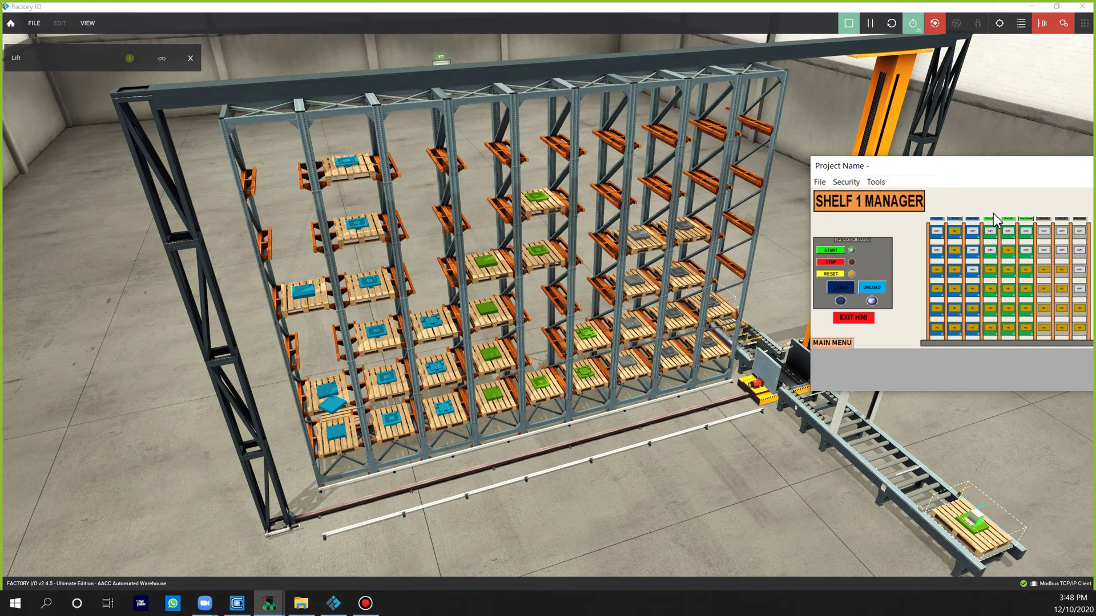
pyautogui.click(883, 288)
pyautogui.click(956, 221)
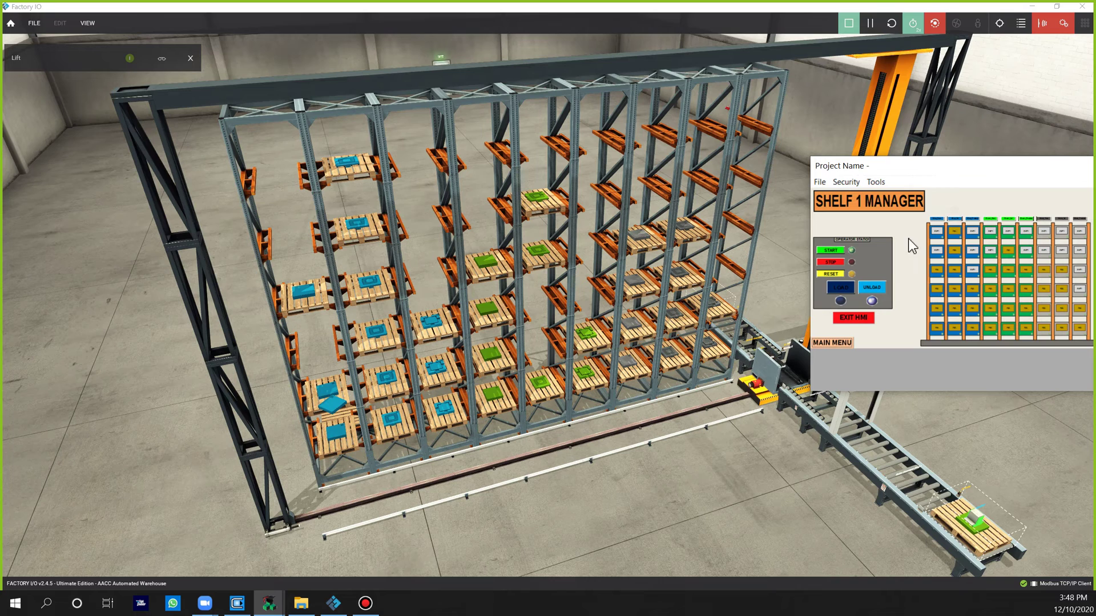
# Stop the warehouse process, start it again, and load the green pallet waiting on the entry conveyor.
pyautogui.click(831, 263)
pyautogui.click(842, 288)
pyautogui.click(844, 290)
pyautogui.click(832, 251)
pyautogui.click(841, 288)
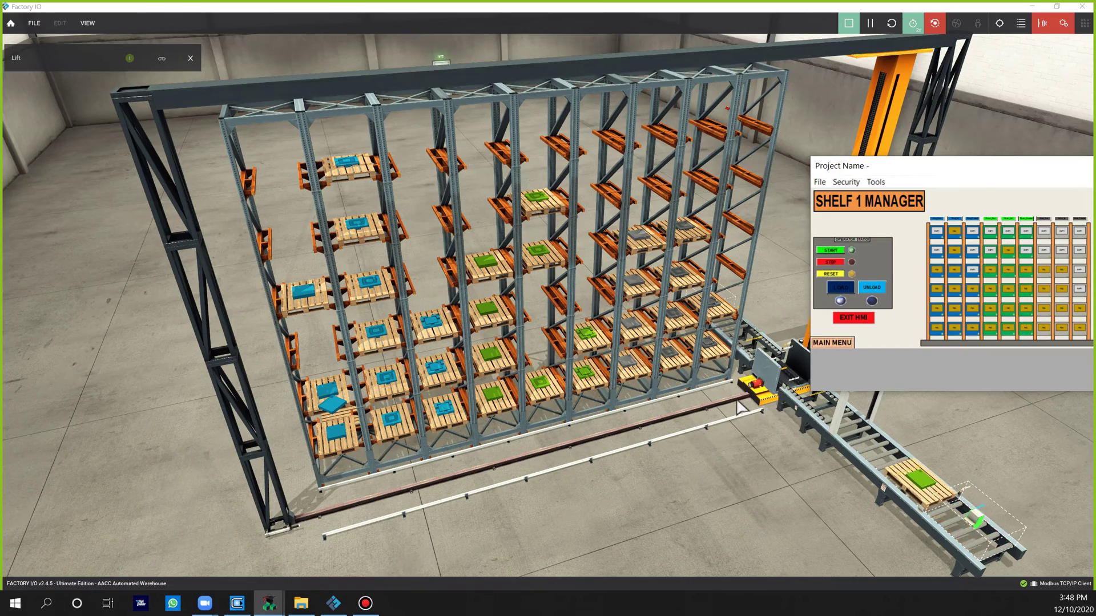
# Follow the green pallet from the entry conveyor through the vision sensor frame and onto the rack with the crane.
pyautogui.moveTo(738, 400); pyautogui.dragTo(672, 377, button='middle')
pyautogui.scroll(5, 672, 378)
pyautogui.moveTo(796, 528); pyautogui.dragTo(769, 470, button='right')
pyautogui.scroll(2, 769, 470)
pyautogui.scroll(1, 769, 470)
pyautogui.moveTo(702, 367); pyautogui.dragTo(436, 351, button='middle')
pyautogui.scroll(-5, 436, 351)
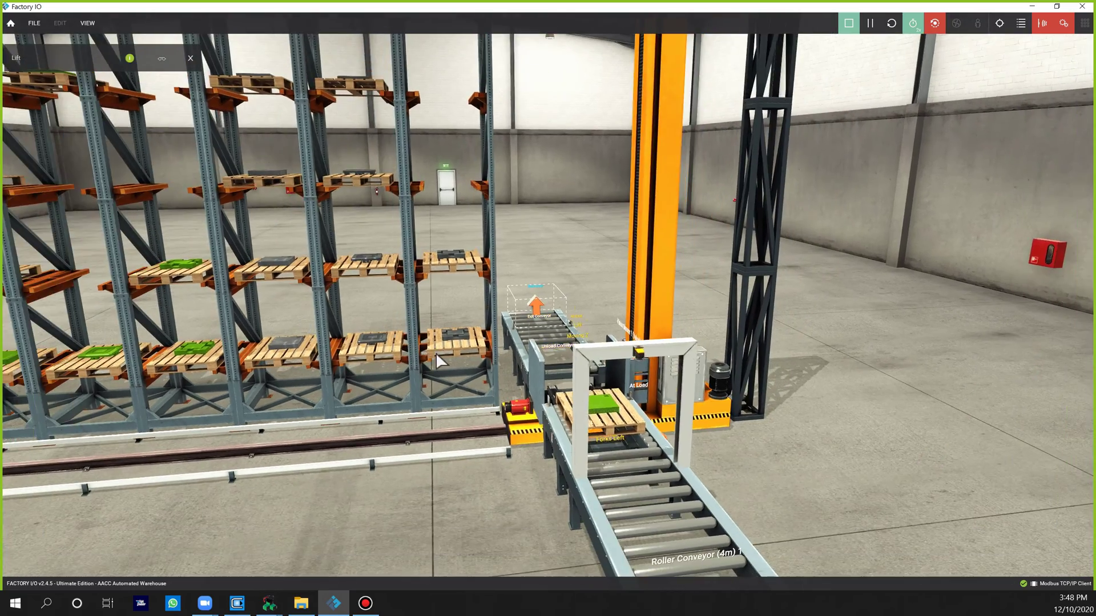
pyautogui.scroll(-5, 436, 351)
pyautogui.moveTo(436, 351); pyautogui.dragTo(231, 334, button='right')
pyautogui.scroll(-5, 342, 277)
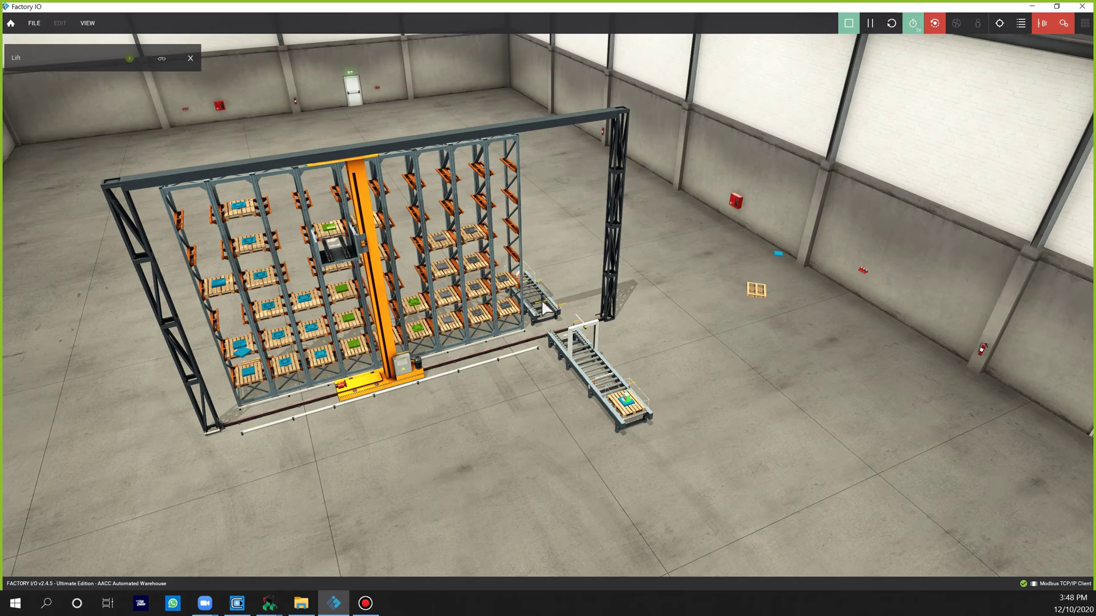
# Examine the crane base, forks, vision sensor and the load and unload conveyors up close.
pyautogui.scroll(2, 597, 399)
pyautogui.moveTo(596, 399); pyautogui.dragTo(612, 366, button='right')
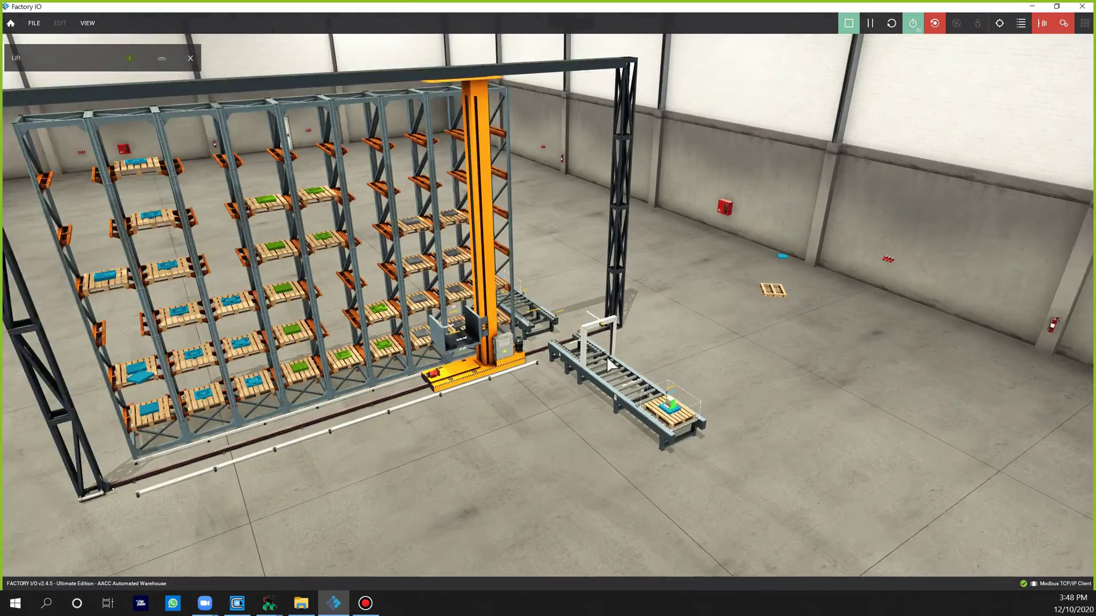
pyautogui.scroll(4, 612, 365)
pyautogui.scroll(3, 612, 365)
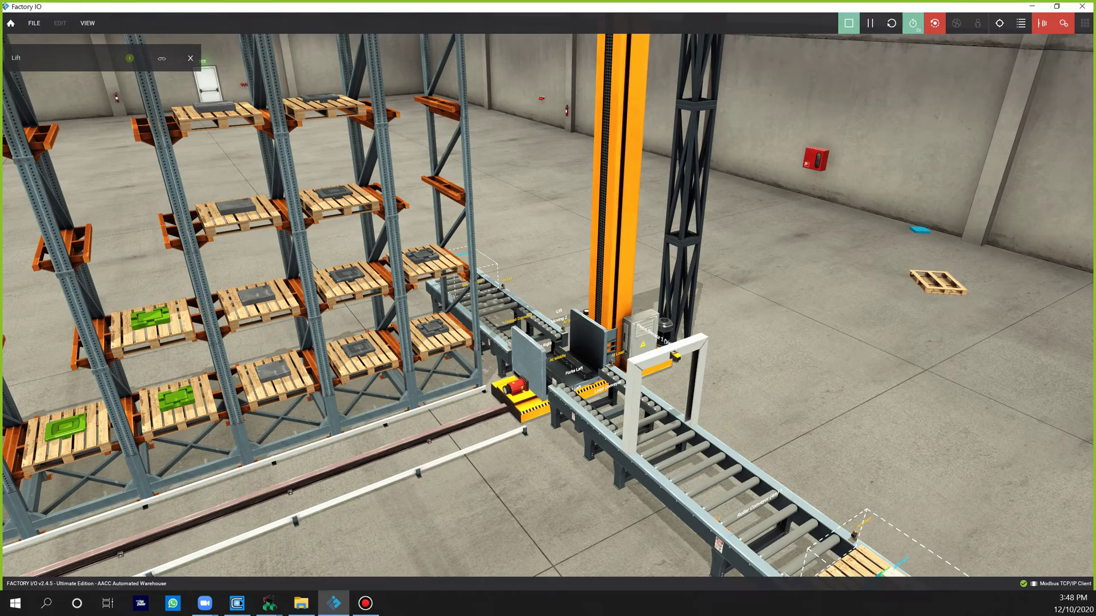
pyautogui.moveTo(682, 357); pyautogui.dragTo(730, 441, button='right')
pyautogui.scroll(5, 716, 331)
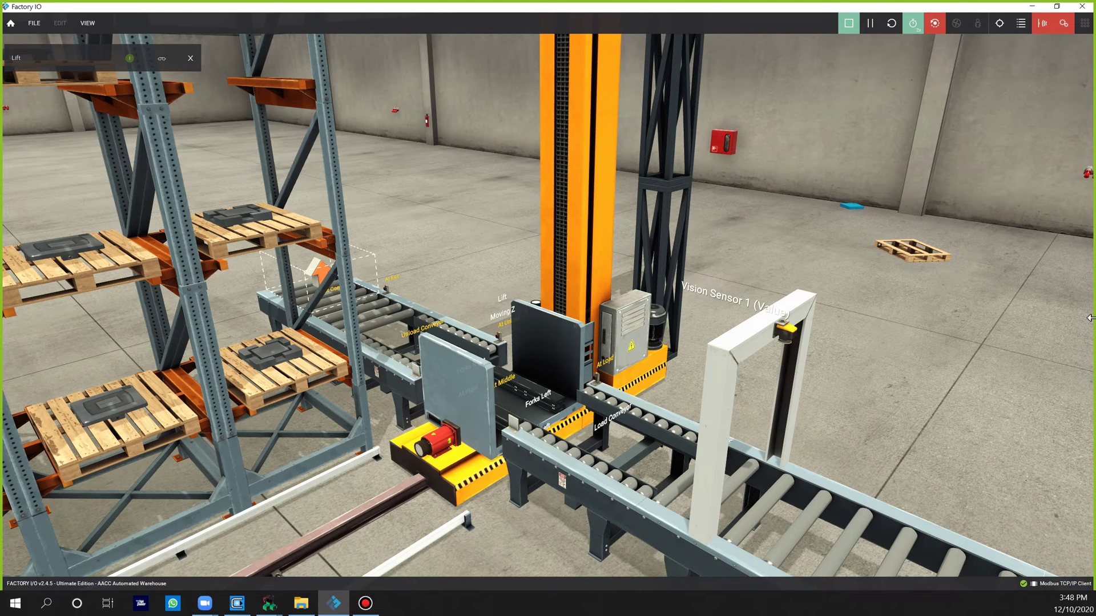
pyautogui.moveTo(648, 267)
pyautogui.mouseDown(button='right')
pyautogui.moveTo(639, 249)
pyautogui.moveTo(656, 259)
pyautogui.mouseUp(button='right')
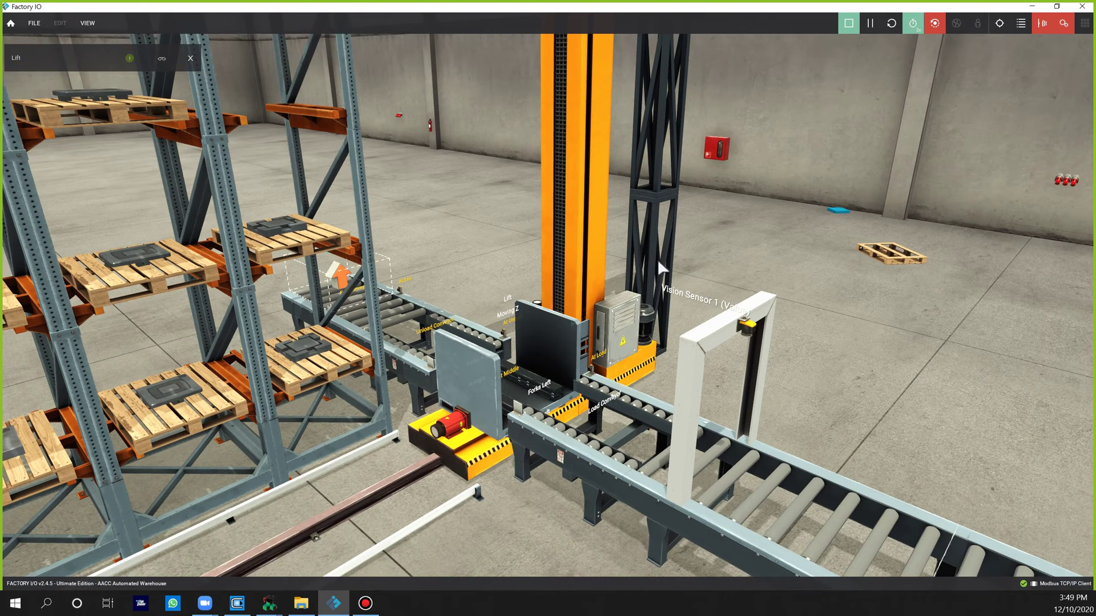
pyautogui.scroll(-3, 840, 291)
pyautogui.scroll(-3, 805, 282)
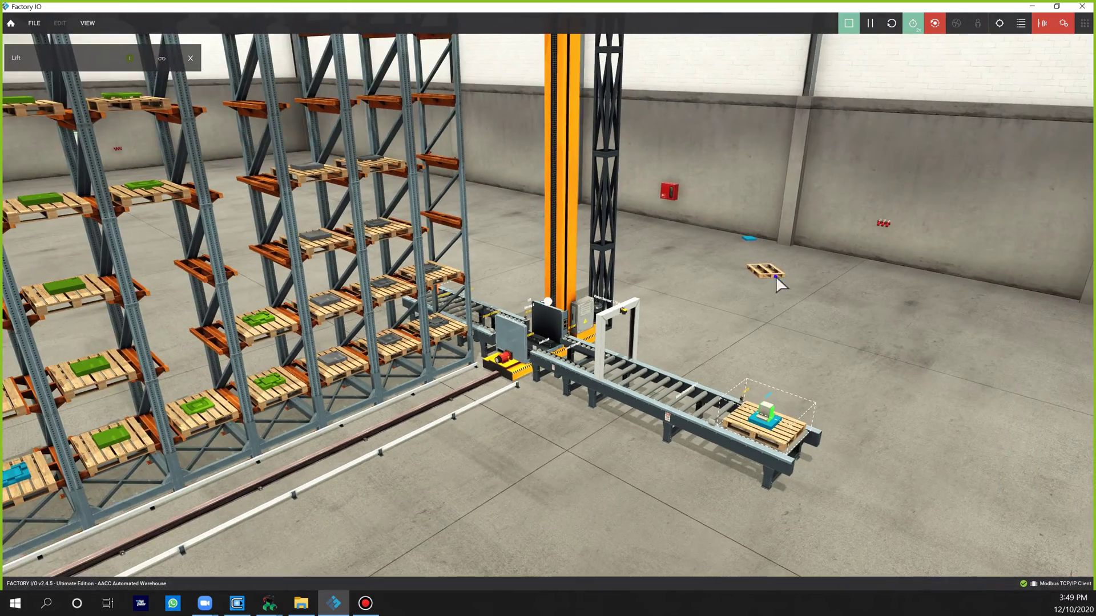
pyautogui.moveTo(775, 276); pyautogui.dragTo(688, 270, button='right')
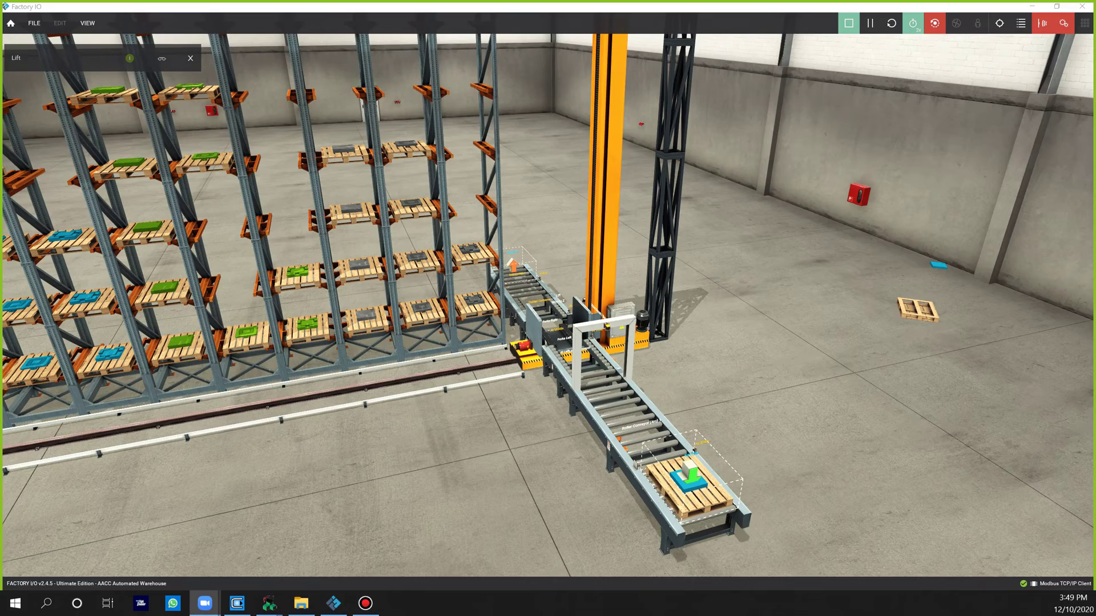
# Examine the stored blue, green and metal pallets across the whole rack from the front.
pyautogui.click(660, 323)
pyautogui.scroll(-4, 660, 323)
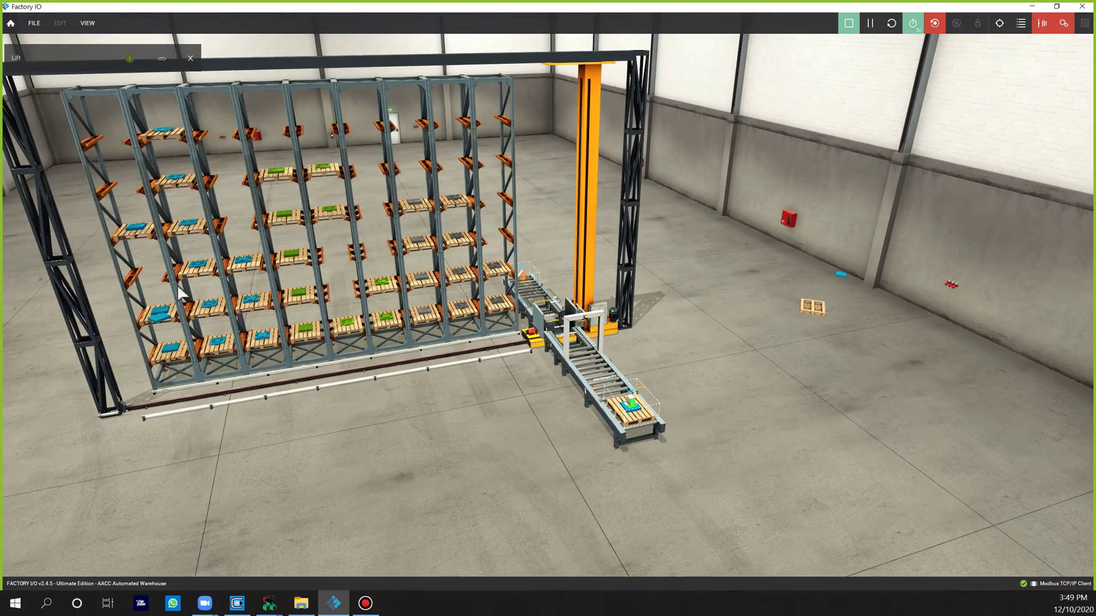
pyautogui.moveTo(178, 288); pyautogui.dragTo(355, 403, button='middle')
pyautogui.scroll(3, 650, 341)
pyautogui.moveTo(650, 340); pyautogui.dragTo(532, 350, button='right')
pyautogui.moveTo(531, 350); pyautogui.dragTo(550, 355, button='middle')
pyautogui.scroll(-5, 550, 354)
pyautogui.scroll(5, 555, 346)
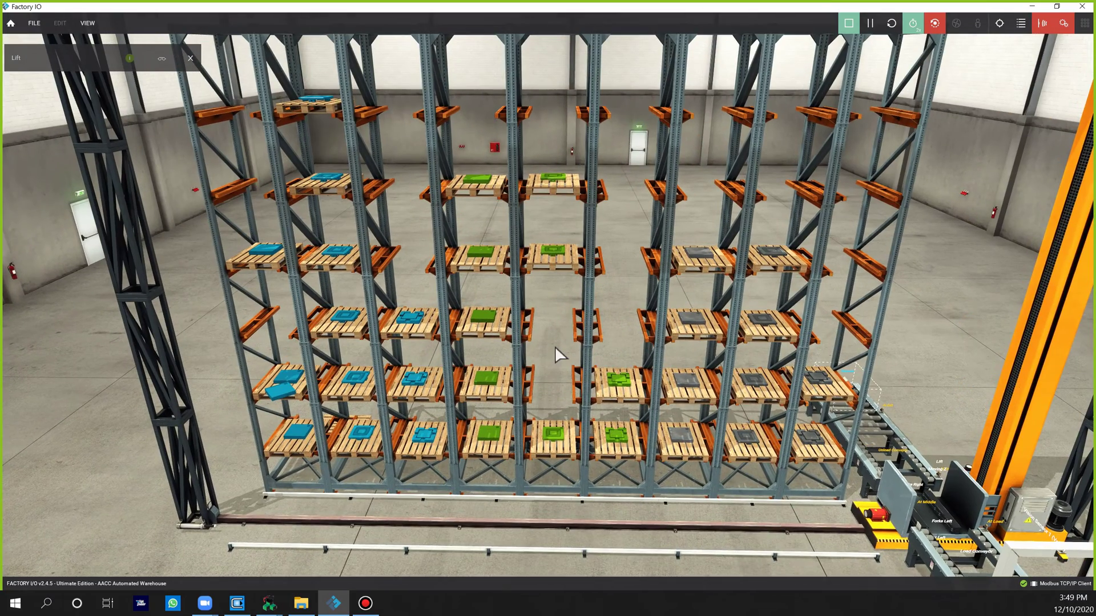
# Examine the full rack together with the crane and conveyors, from the front and from an angle near the conveyor end.
pyautogui.scroll(-5, 544, 345)
pyautogui.scroll(5, 529, 372)
pyautogui.scroll(-5, 546, 372)
pyautogui.scroll(3, 756, 299)
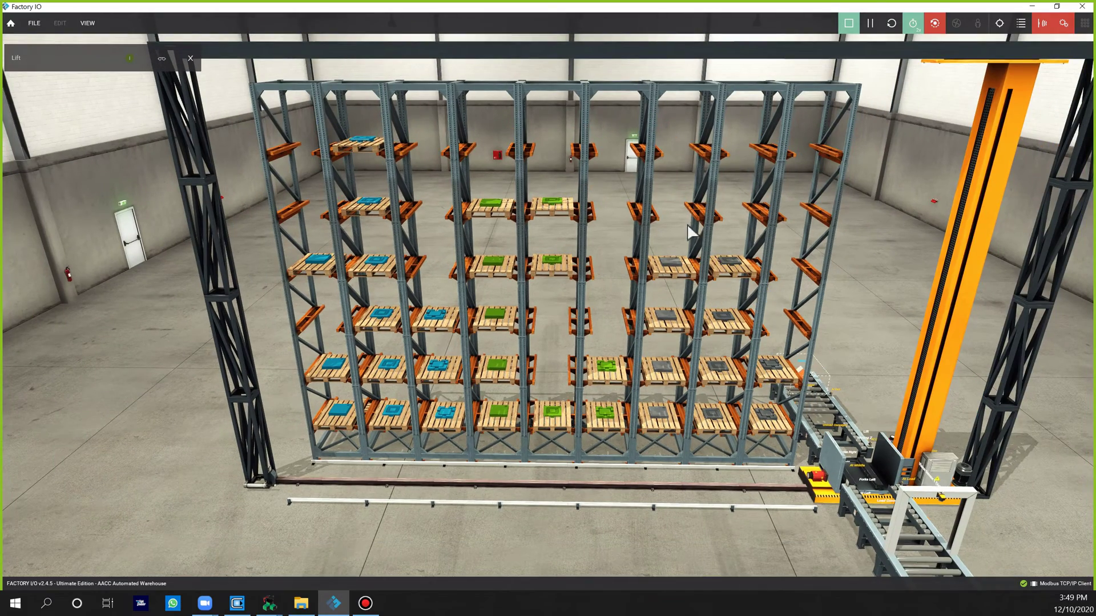
pyautogui.moveTo(733, 255)
pyautogui.mouseDown(button='right')
pyautogui.moveTo(655, 241)
pyautogui.moveTo(711, 214)
pyautogui.moveTo(746, 261)
pyautogui.mouseUp(button='right')
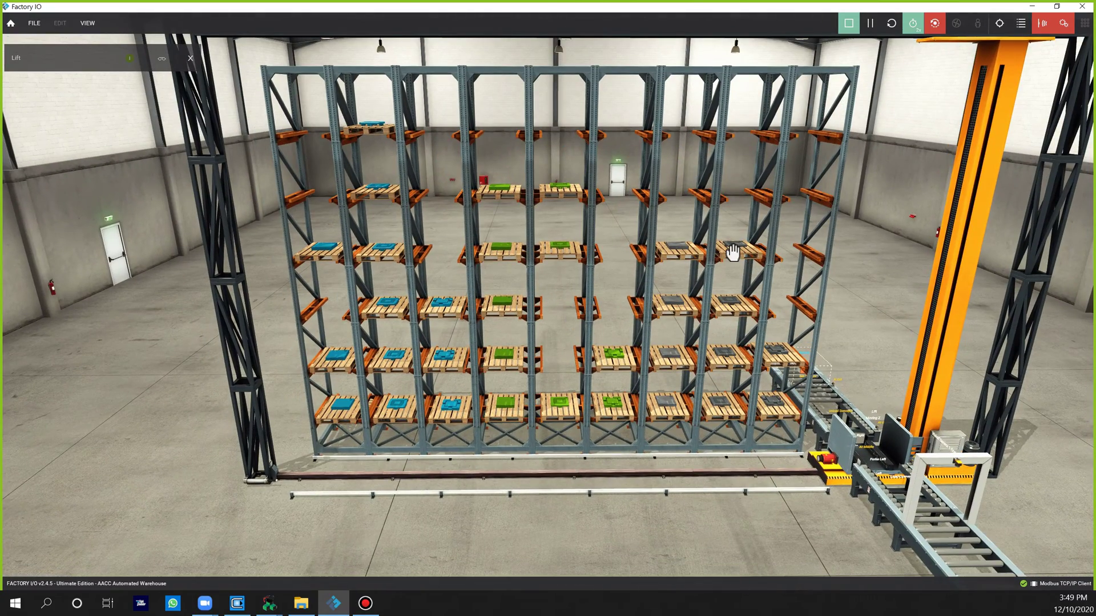
pyautogui.scroll(-3, 619, 301)
pyautogui.scroll(3, 623, 262)
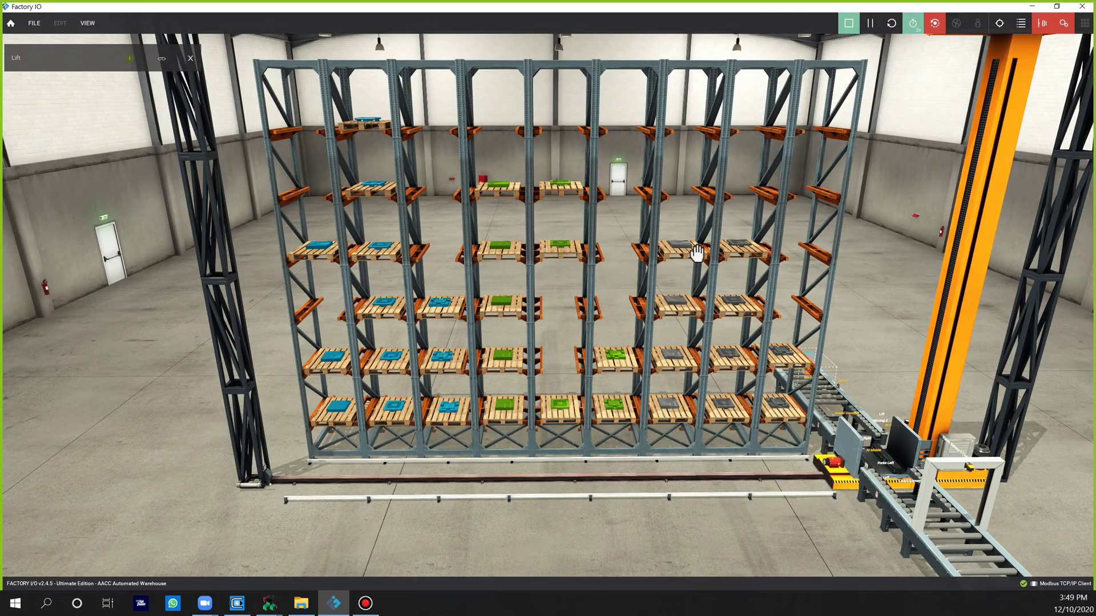
pyautogui.moveTo(812, 266); pyautogui.dragTo(657, 278, button='right')
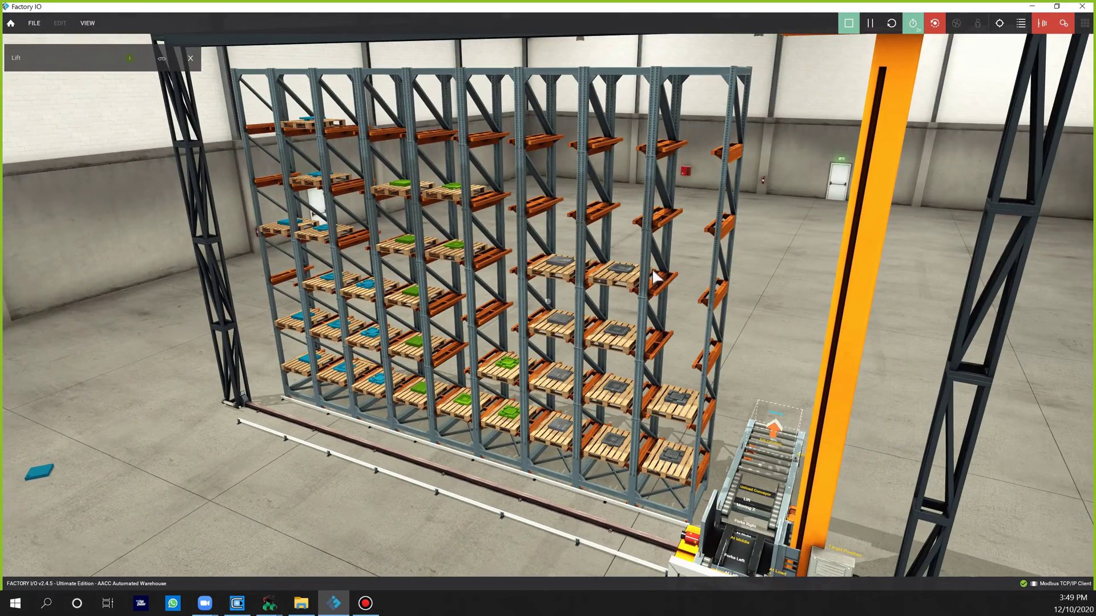
pyautogui.scroll(-2, 604, 251)
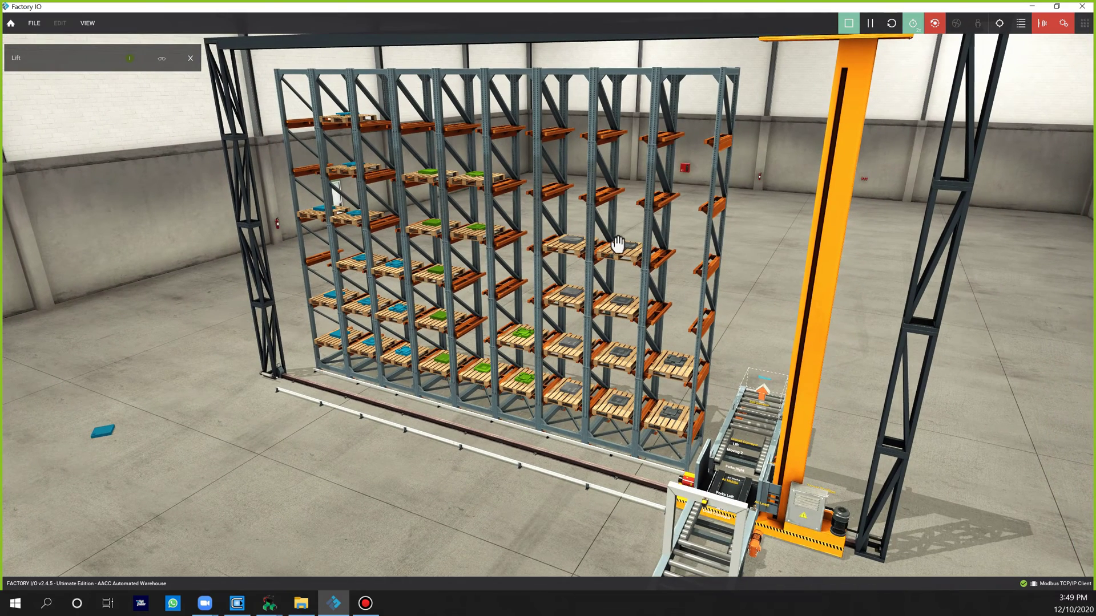
# Switch to the Shelf 1 Manager HMI, enlarge its window and centre it over the warehouse scene with the whole shelf grid showing.
pyautogui.moveTo(269, 604)
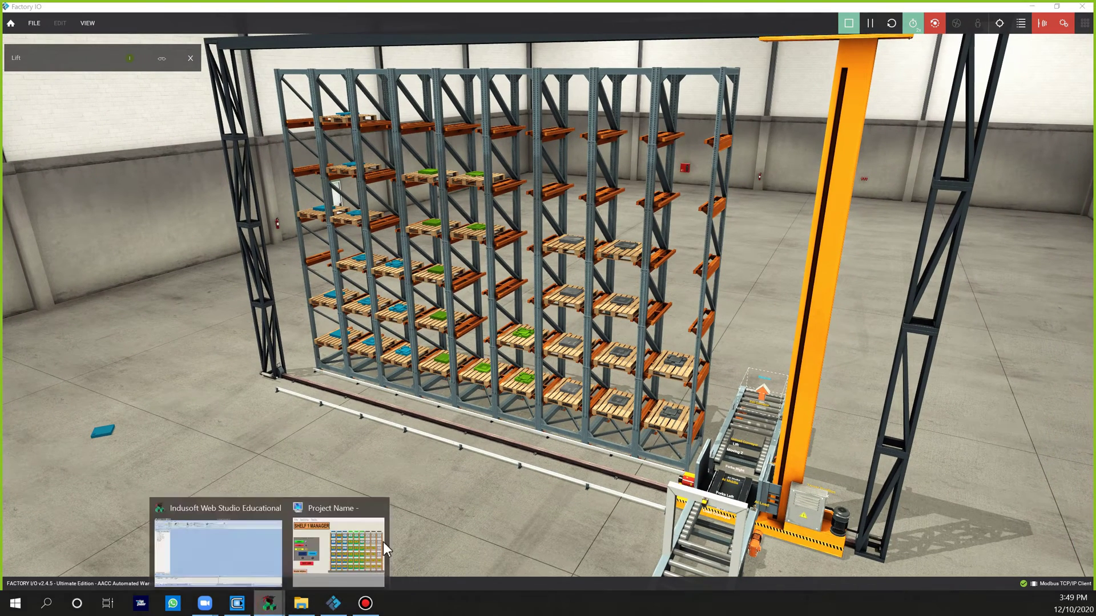
pyautogui.click(341, 540)
pyautogui.moveTo(983, 171); pyautogui.dragTo(806, 200)
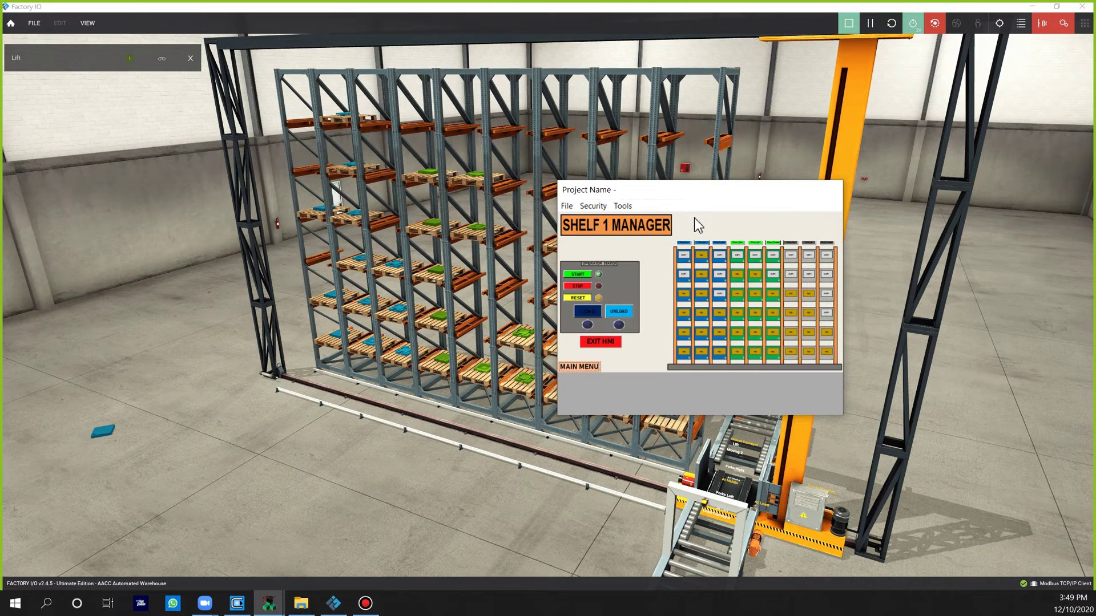
pyautogui.moveTo(616, 188); pyautogui.dragTo(370, 145)
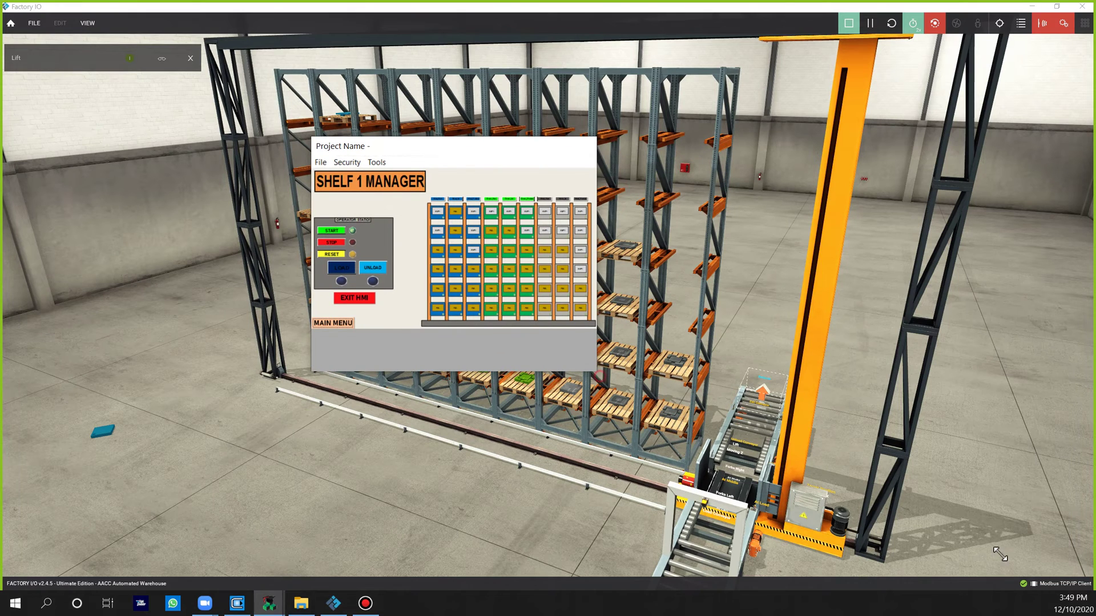
pyautogui.moveTo(1000, 553); pyautogui.dragTo(1041, 580)
pyautogui.moveTo(721, 160); pyautogui.dragTo(613, 83)
pyautogui.moveTo(939, 522); pyautogui.dragTo(997, 541)
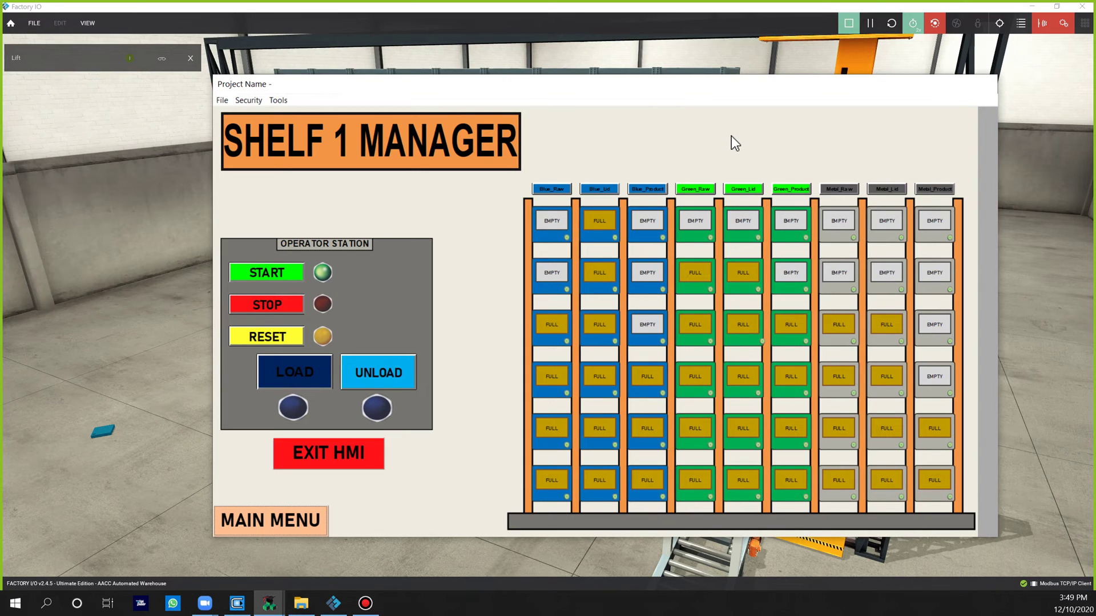
pyautogui.click(685, 94)
pyautogui.moveTo(871, 84); pyautogui.dragTo(836, 64)
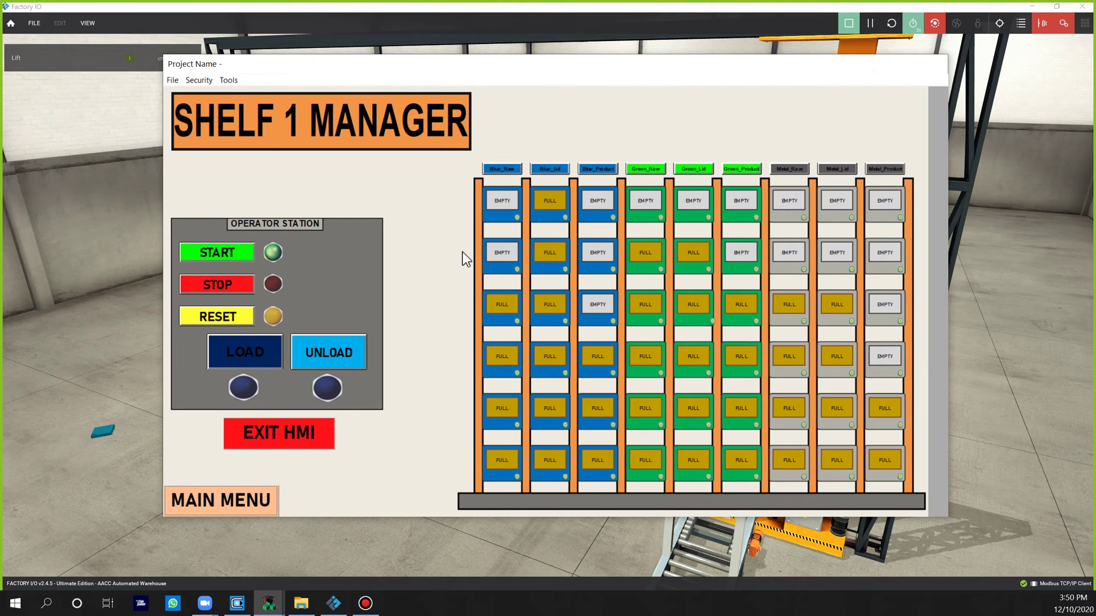
pyautogui.click(419, 77)
pyautogui.moveTo(419, 77); pyautogui.dragTo(443, 68)
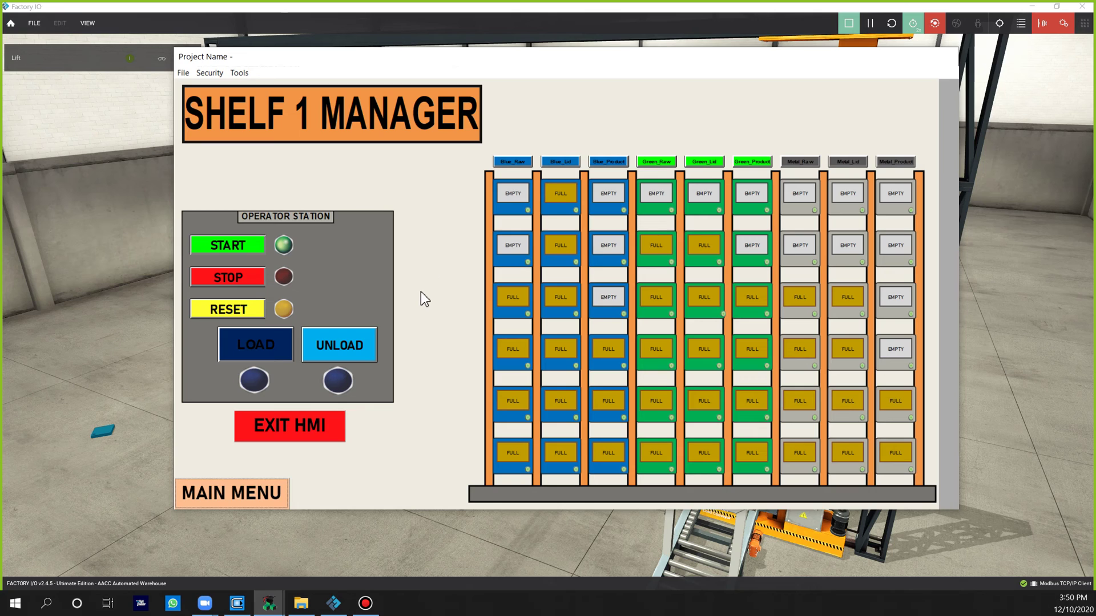